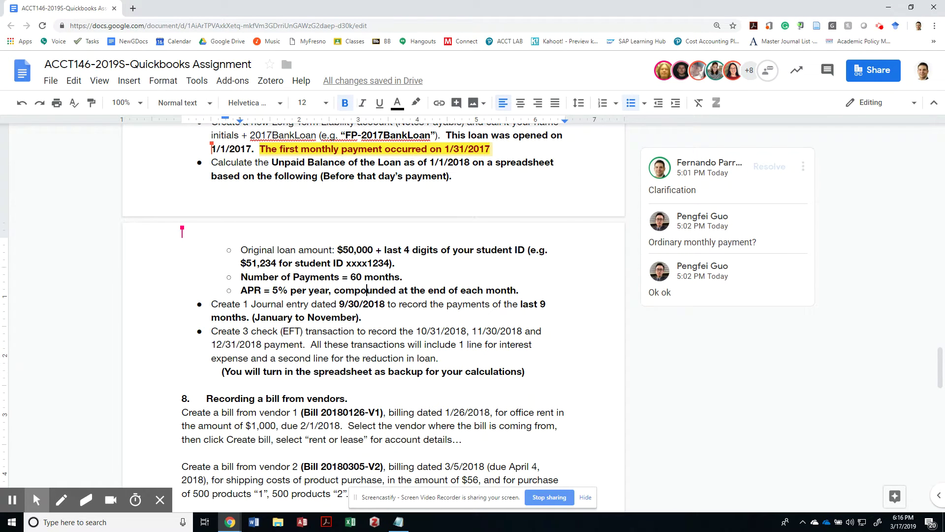
Review the assignment instruction on recording the 10/31/2018, 11/30/2018 and 12/31/2018 loan payments as EFT checks
{"action": "left_click", "coordinate": [221, 331]}
{"action": "scroll", "coordinate": [373, 315], "scroll_direction": "down", "scroll_amount": 1}
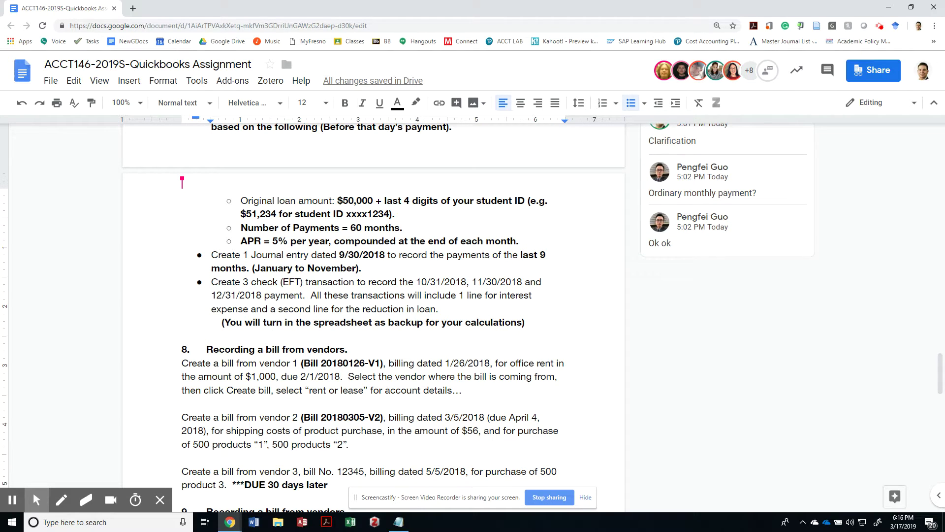
{"action": "left_click_drag", "start_coordinate": [416, 282], "coordinate": [311, 294]}
Switch to the loan amortization schedule spreadsheet in the browser window that also holds the screencast recordings
{"action": "key", "text": "alt+Tab"}
{"action": "key", "text": "alt+Tab"}
{"action": "key", "text": "alt+Tab"}
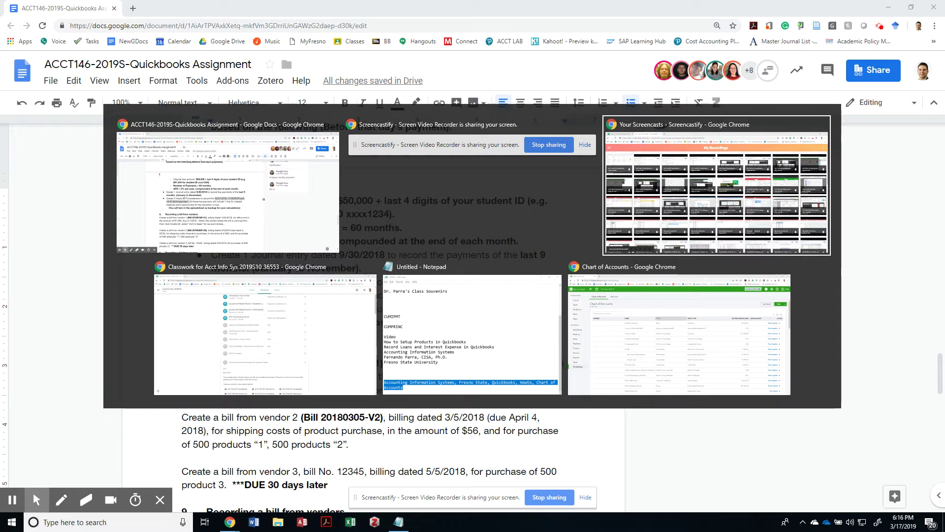
{"action": "key", "text": "alt+Tab"}
{"action": "key", "text": "alt+Tab"}
{"action": "key", "text": "alt+Tab"}
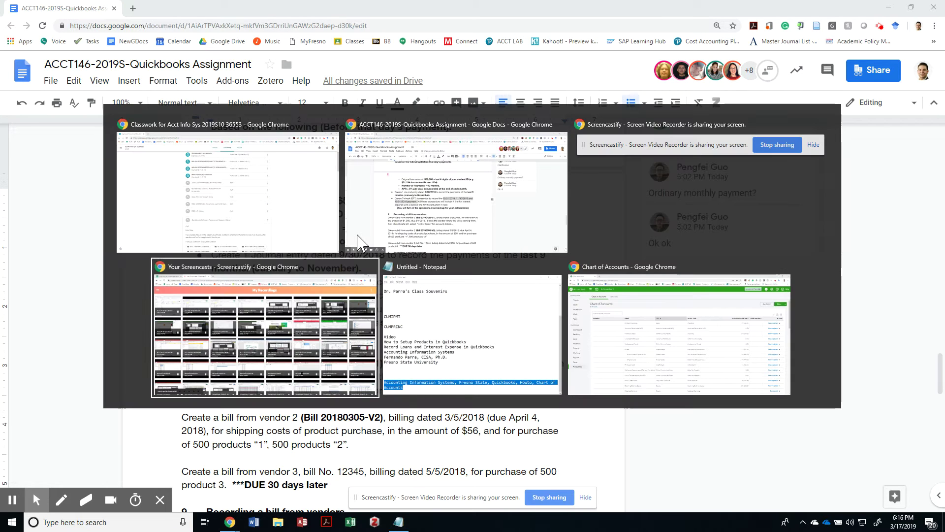
{"action": "key", "text": "alt+Tab"}
{"action": "key", "text": "alt+Tab"}
{"action": "key", "text": "alt+Tab"}
{"action": "key", "text": "alt+Tab"}
{"action": "key", "text": "alt+Tab"}
{"action": "key", "text": "alt+Tab"}
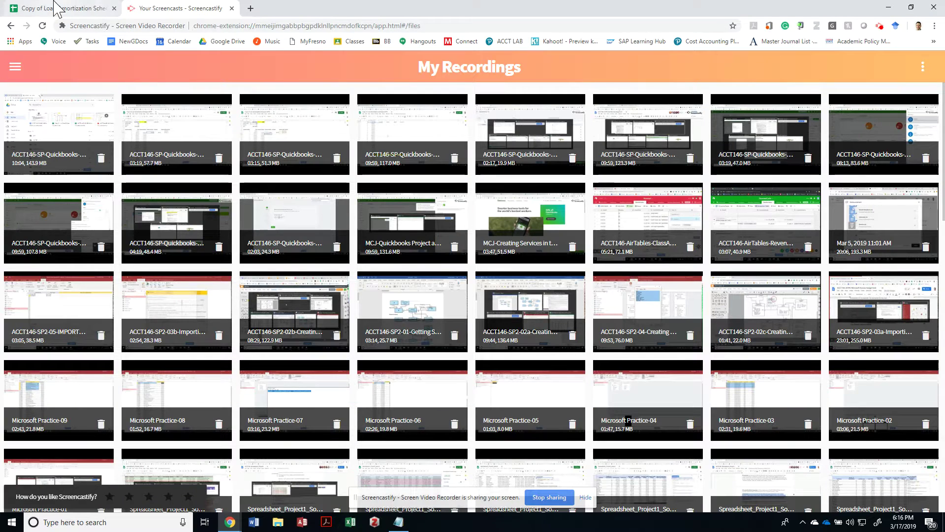
{"action": "left_click", "coordinate": [102, 8]}
Switch to QuickBooks and start a new expense from the Expenses page, ready for its payee
{"action": "key", "text": "alt+Tab"}
{"action": "key", "text": "alt+Tab"}
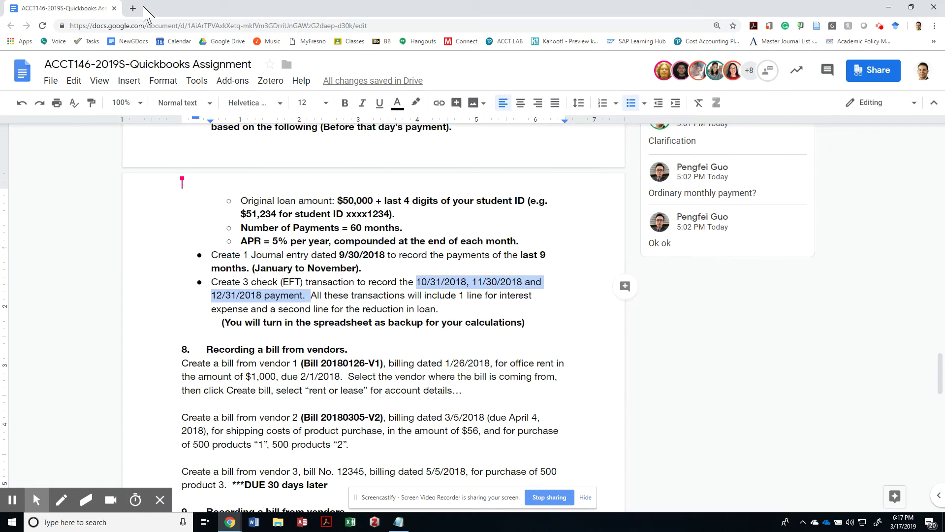
{"action": "key", "text": "alt+Tab"}
{"action": "key", "text": "alt+Tab"}
{"action": "key", "text": "alt+Tab"}
{"action": "key", "text": "alt+Tab"}
{"action": "key", "text": "alt+Tab"}
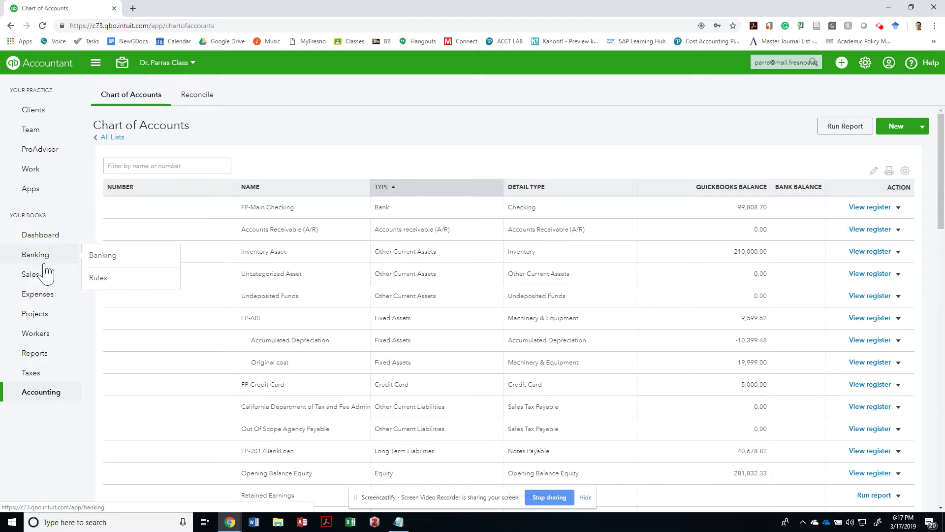
{"action": "mouse_move", "coordinate": [38, 293]}
{"action": "left_click", "coordinate": [103, 317]}
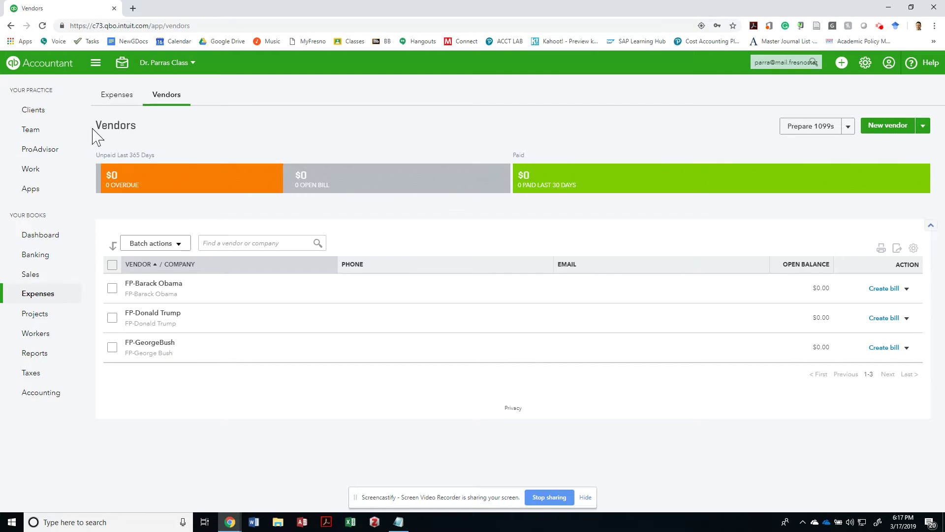
{"action": "left_click", "coordinate": [121, 96]}
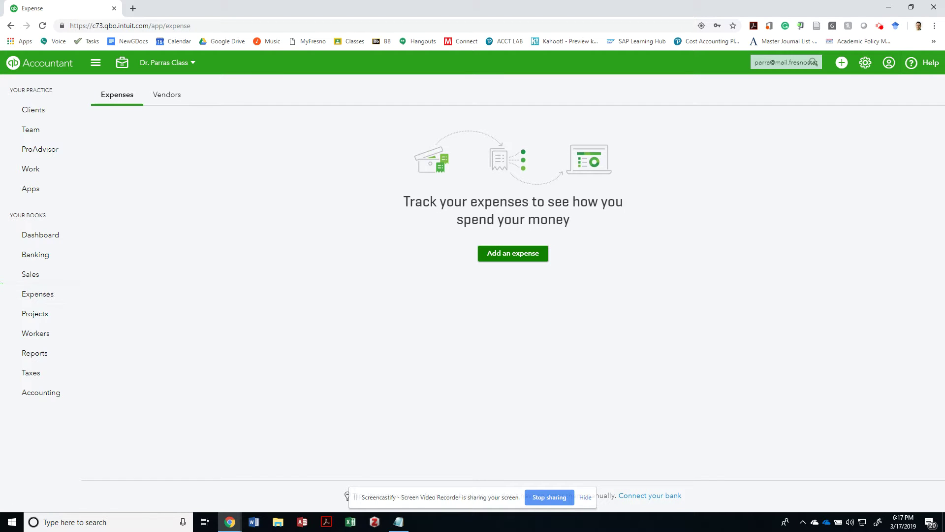
{"action": "left_click", "coordinate": [67, 105]}
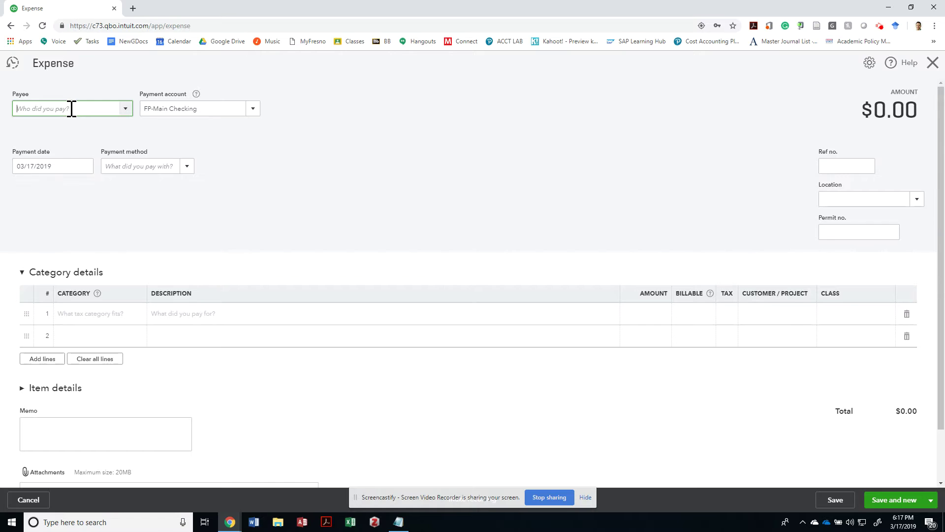
Switch to the assignment in Google Docs and append "Setup a Vendor with your bank called “FP-Bank" to the EFT check bullet
{"action": "key", "text": "alt+Tab"}
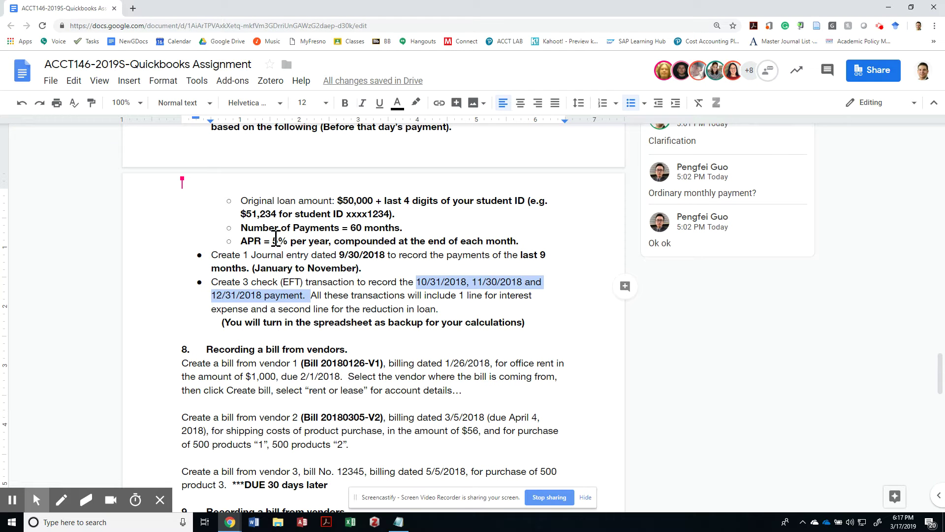
{"action": "left_click", "coordinate": [440, 309]}
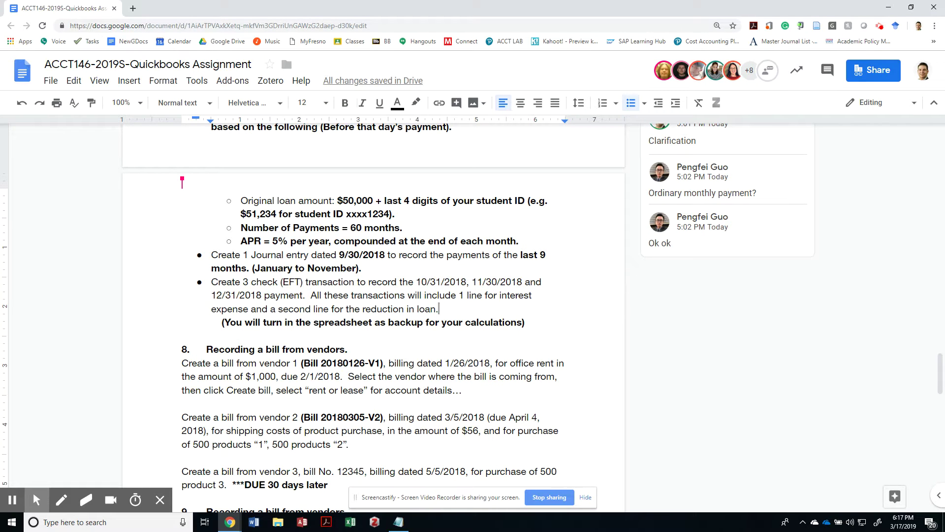
{"action": "type", "text": "Se"}
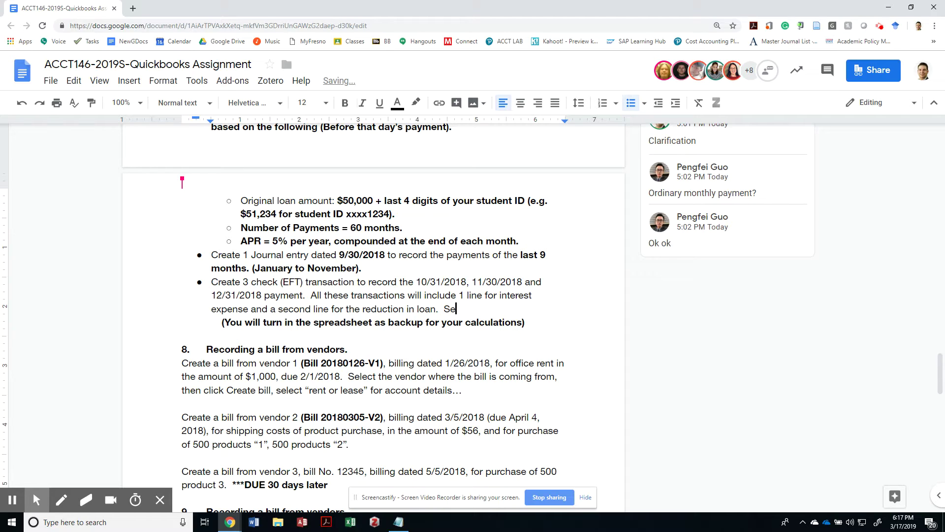
{"action": "type", "text": "tup a Vendor with your "}
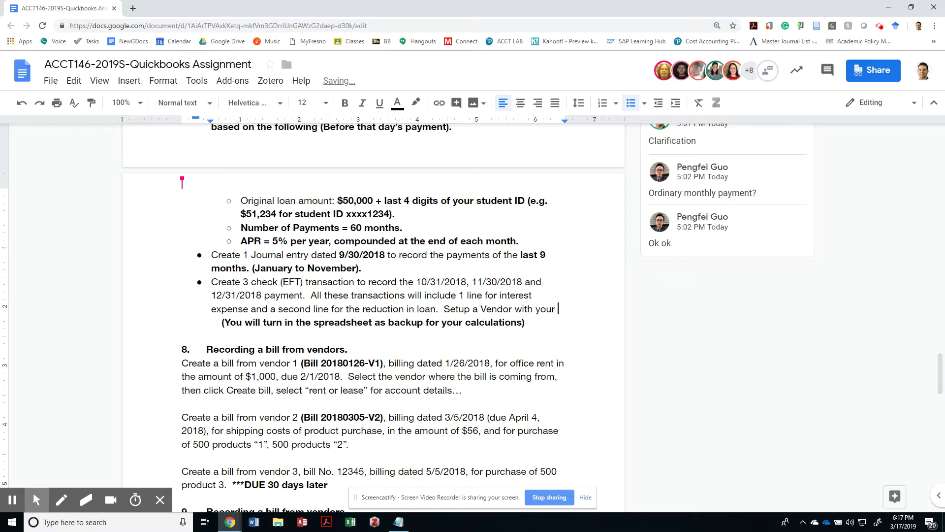
{"action": "type", "text": "bank called "}
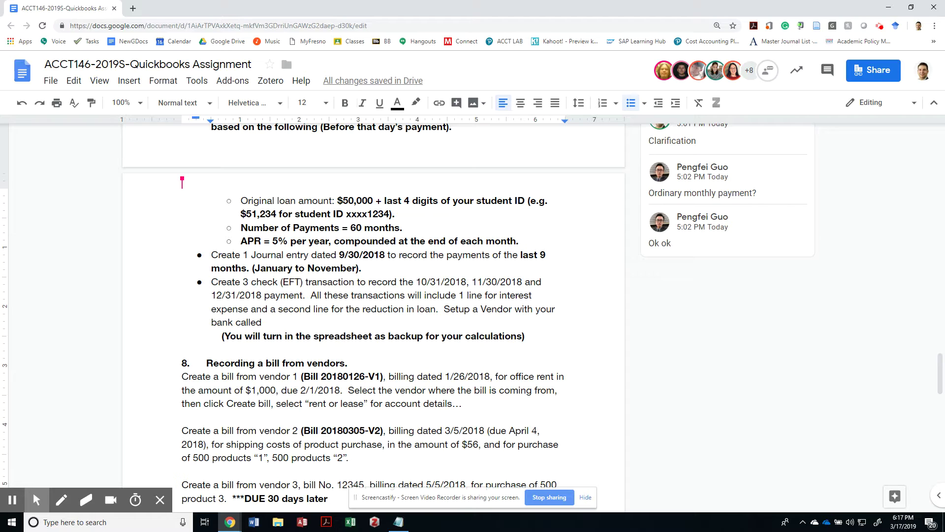
{"action": "type", "text": "\"F"}
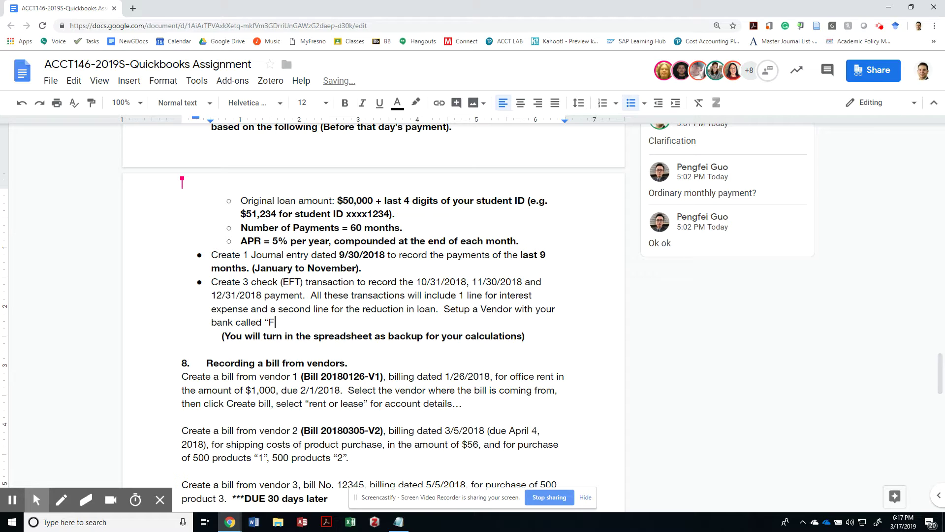
{"action": "type", "text": "P-Bank"}
{"action": "key", "text": "ctrl+shift+Left"}
{"action": "key", "text": "ctrl+shift+Left"}
{"action": "key", "text": "ctrl+shift+Left"}
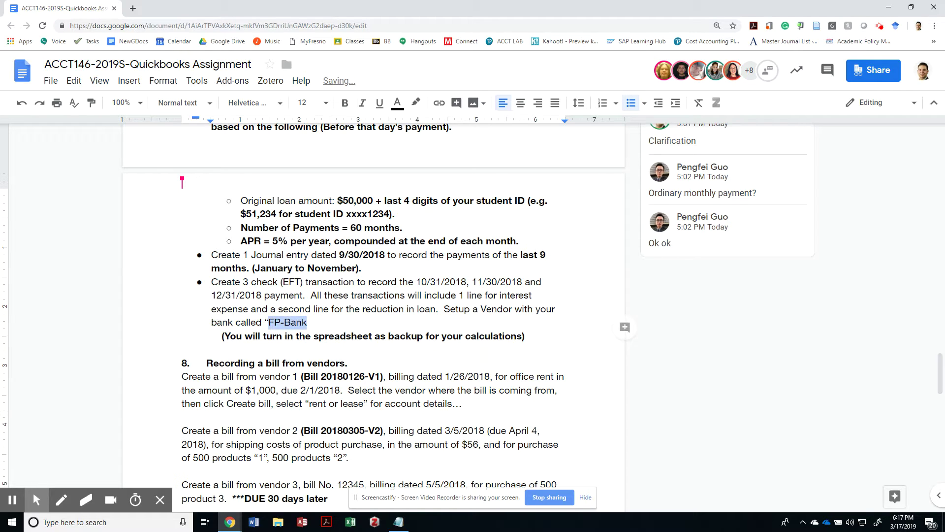
{"action": "type", "text": "O"}
{"action": "key", "text": "ctrl+z"}
{"action": "key", "text": "Right"}
{"action": "key", "text": "ctrl+shift+Left"}
{"action": "key", "text": "ctrl+shift+Left"}
{"action": "key", "text": "ctrl+shift+Left"}
{"action": "type", "text": "O"}
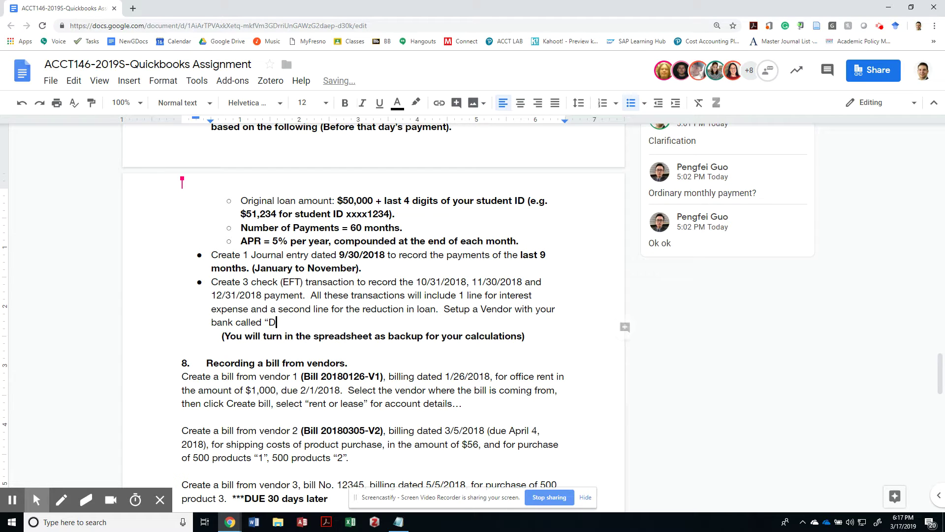
{"action": "key", "text": "ctrl+z"}
Change the vendor name in the new sentence to “FP-DoctoParra’s Bank”, keeping the initials prefix
{"action": "key", "text": "Right"}
{"action": "key", "text": "shift+Left"}
{"action": "key", "text": "shift+Left"}
{"action": "key", "text": "shift+Left"}
{"action": "key", "text": "shift+Left"}
{"action": "type", "text": "D"}
{"action": "type", "text": "octoParra"}
{"action": "type", "text": "'"}
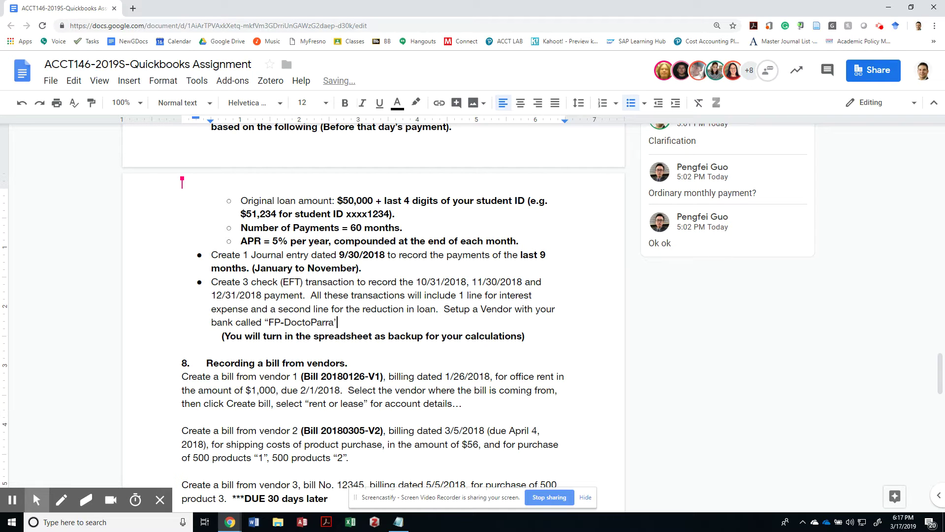
{"action": "type", "text": "s Bank"}
Make the quoted vendor name “FP-DoctoParra’s Bank” bold
{"action": "key", "text": "ctrl+shift+Left"}
{"action": "key", "text": "ctrl+shift+Left"}
{"action": "key", "text": "ctrl+shift+Left"}
{"action": "key", "text": "ctrl+shift+Left"}
{"action": "key", "text": "ctrl+shift+Left"}
{"action": "key", "text": "ctrl+shift+Left"}
{"action": "key", "text": "ctrl+shift+Left"}
{"action": "key", "text": "ctrl+shift+Left"}
{"action": "key", "text": "ctrl+shift+Right"}
{"action": "key", "text": "ctrl+shift+Right"}
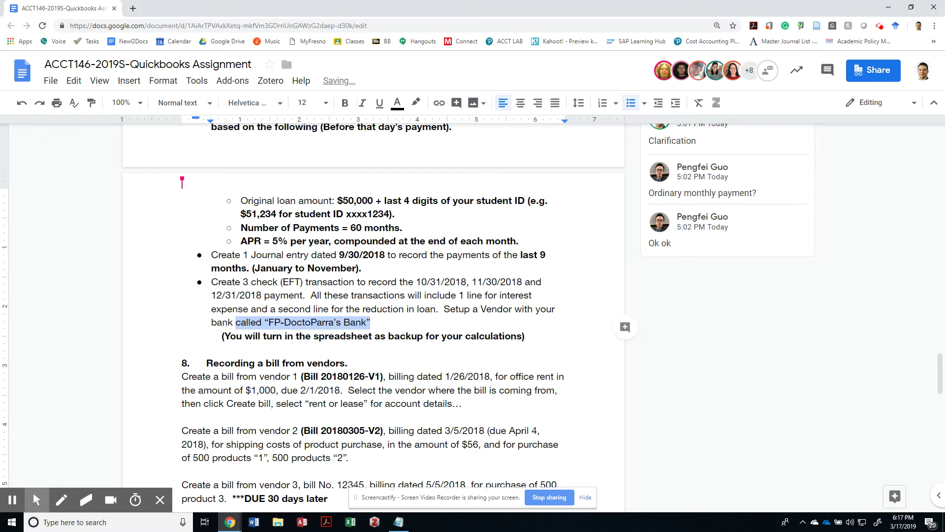
{"action": "key", "text": "ctrl+b"}
{"action": "key", "text": "Right"}
Add "where your initials" in regular weight after the bold vendor name
{"action": "type", "text": "where"}
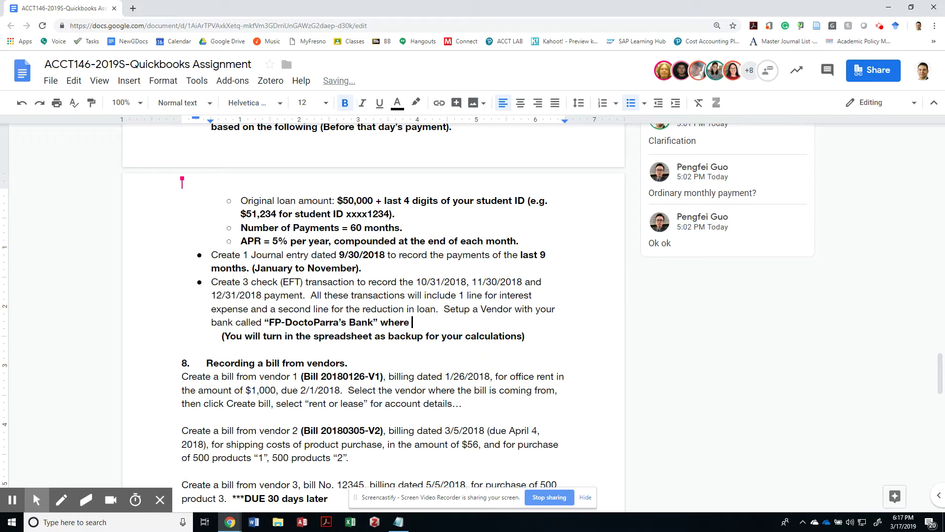
{"action": "key", "text": "ctrl+shift+Left"}
{"action": "key", "text": "ctrl+b"}
{"action": "key", "text": "Right"}
{"action": "type", "text": "your initials"}
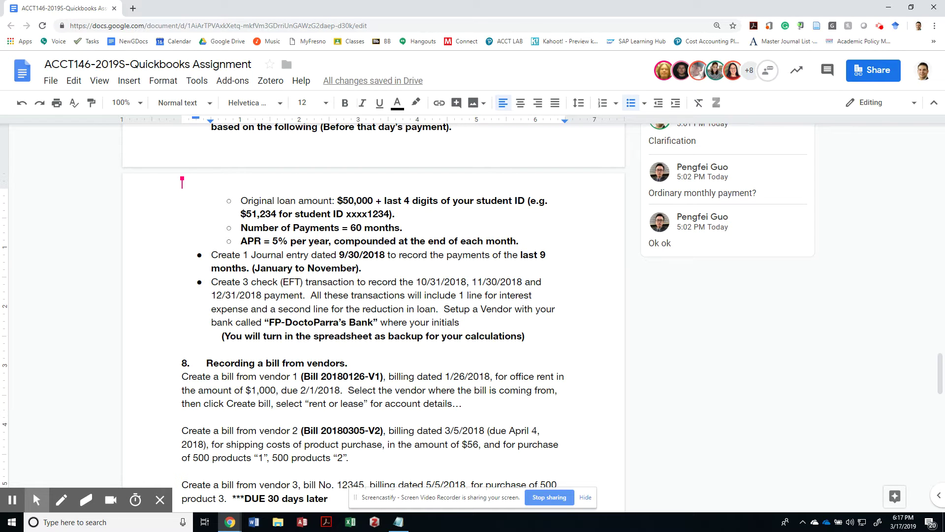
Replace "where" with "with" so the sentence ends in "with your initials"
{"action": "key", "text": "ctrl+Left"}
{"action": "key", "text": "ctrl+Left"}
{"action": "key", "text": "ctrl+Left"}
{"action": "key", "text": "ctrl+shift+Right"}
{"action": "type", "text": "with your"}
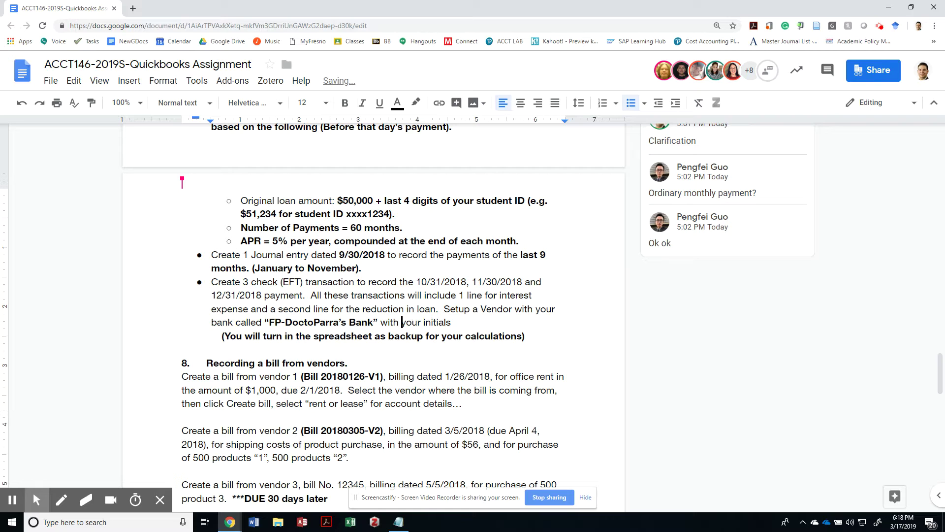
{"action": "type", "text": " initials at the beg"}
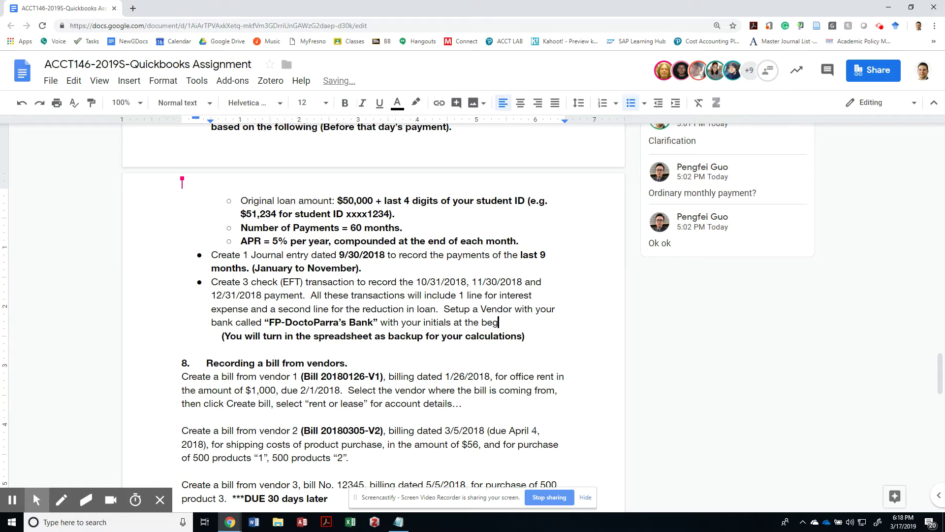
{"action": "key", "text": "BackSpace"}
{"action": "key", "text": "BackSpace"}
{"action": "key", "text": "BackSpace"}
{"action": "key", "text": "BackSpace"}
{"action": "key", "text": "BackSpace"}
{"action": "key", "text": "BackSpace"}
{"action": "key", "text": "BackSpace"}
{"action": "key", "text": "BackSpace"}
{"action": "key", "text": "BackSpace"}
{"action": "key", "text": "BackSpace"}
{"action": "key", "text": "BackSpace"}
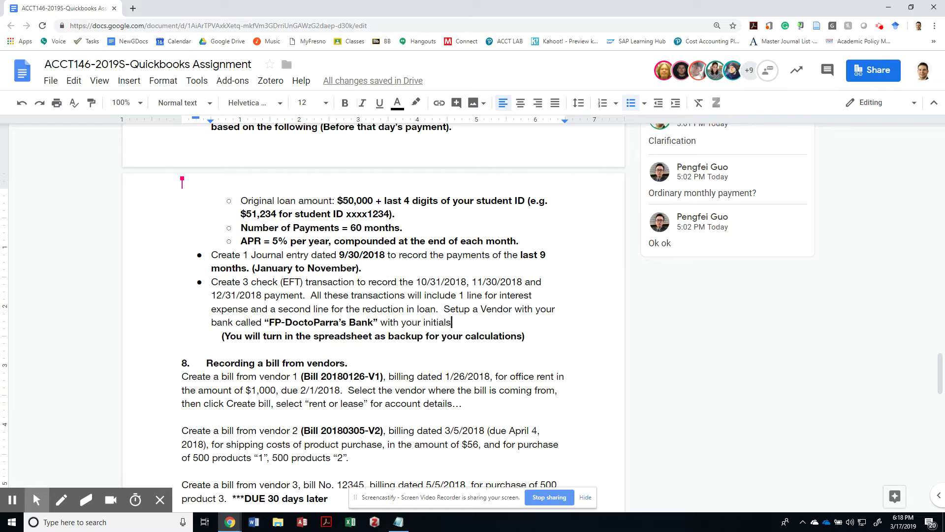
Highlight the new vendor setup sentence in yellow and attach the comment "Clarification" to it
{"action": "left_click_drag", "start_coordinate": [444, 309], "coordinate": [457, 323]}
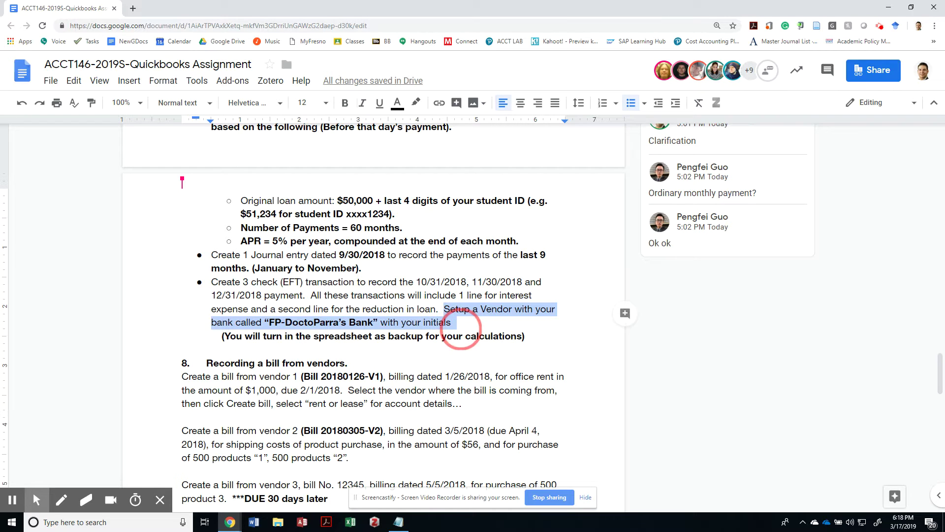
{"action": "left_click", "coordinate": [416, 102]}
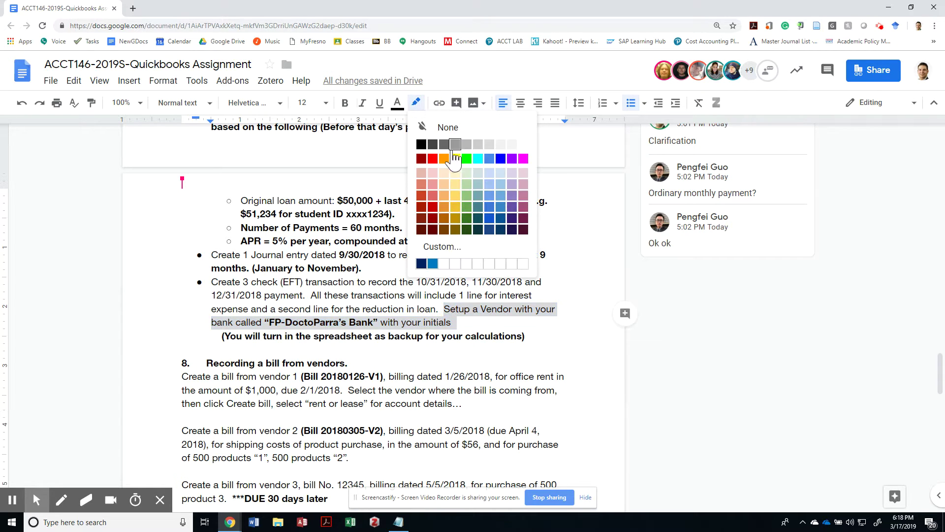
{"action": "left_click", "coordinate": [456, 160]}
{"action": "left_click", "coordinate": [458, 104]}
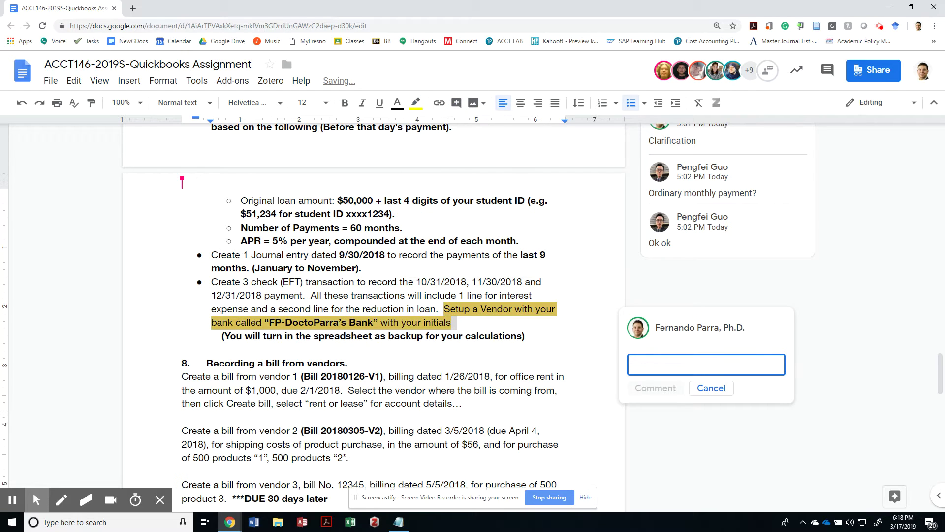
{"action": "type", "text": "Clarification"}
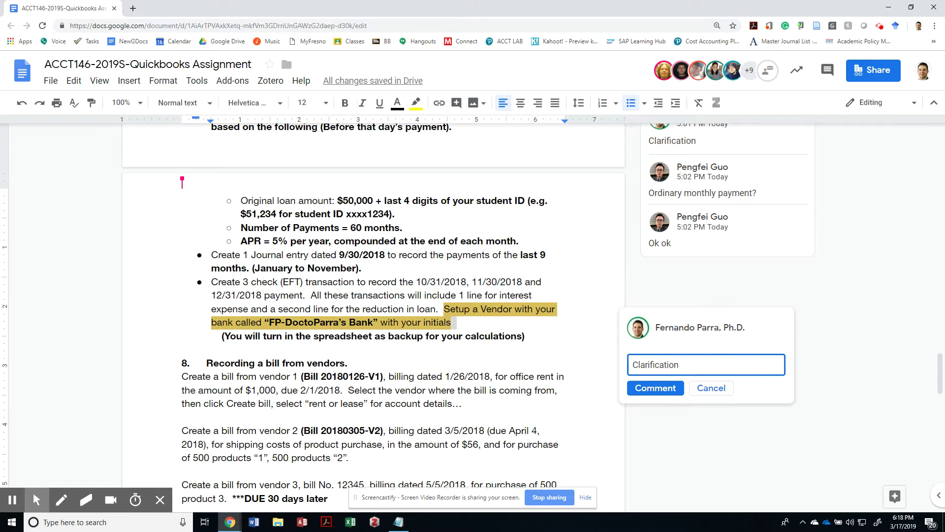
{"action": "key", "text": "ctrl+Return"}
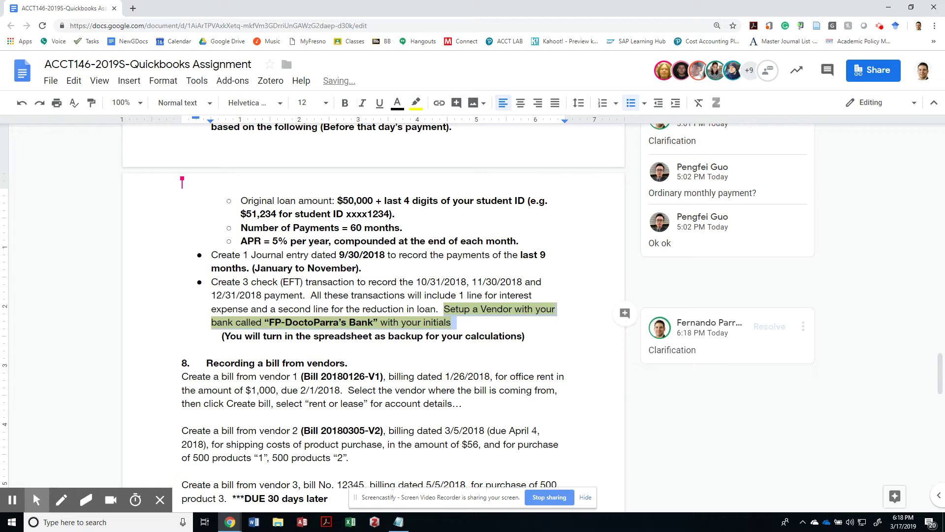
Switch to QuickBooks and add "FP-DrParra's Bank" as a new vendor in the expense's payee field
{"action": "key", "text": "alt+Tab"}
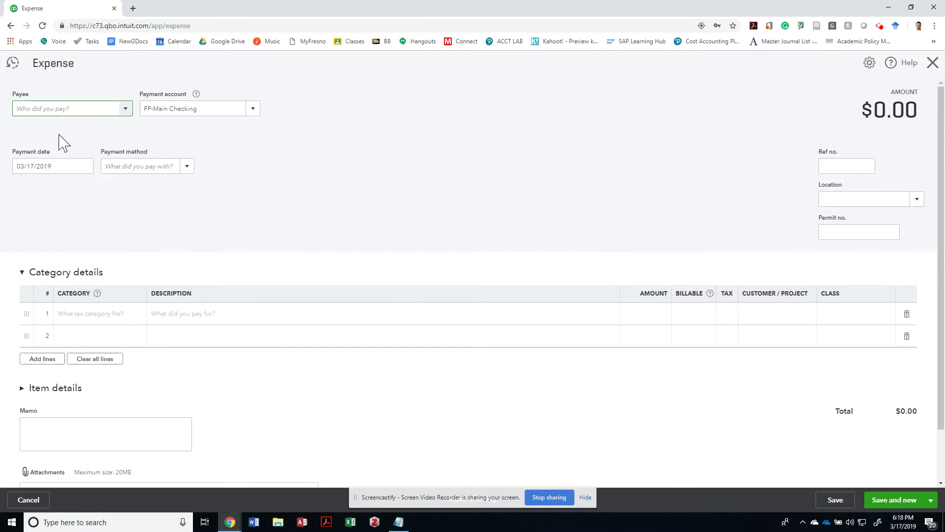
{"action": "type", "text": "FP-Dr"}
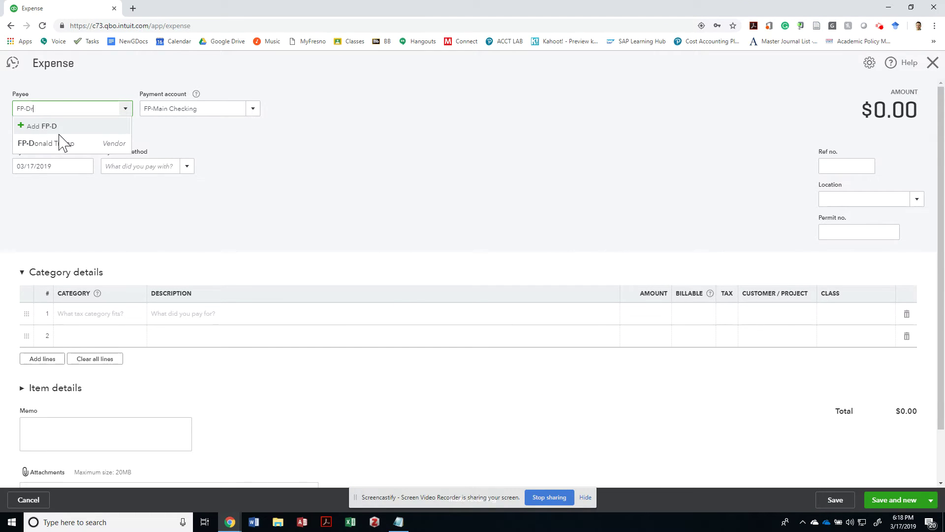
{"action": "type", "text": "Parra's Bank"}
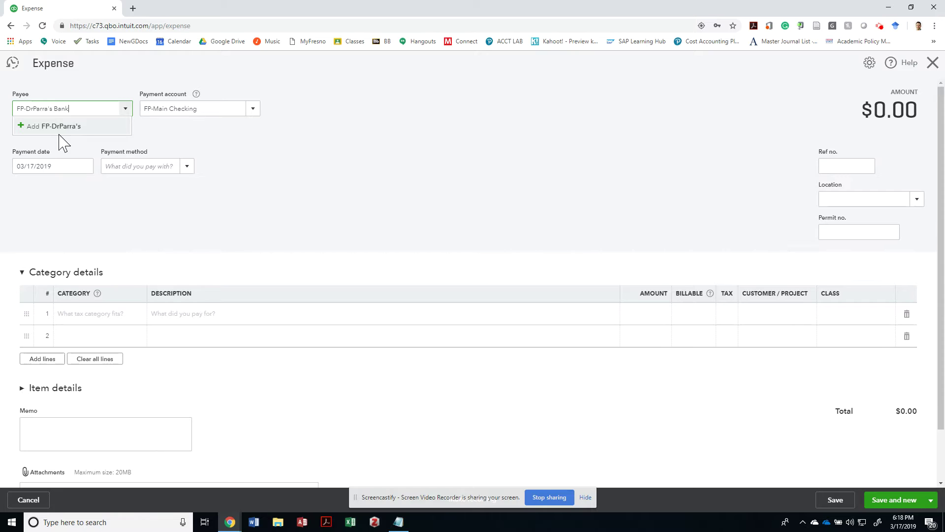
{"action": "left_click", "coordinate": [59, 127]}
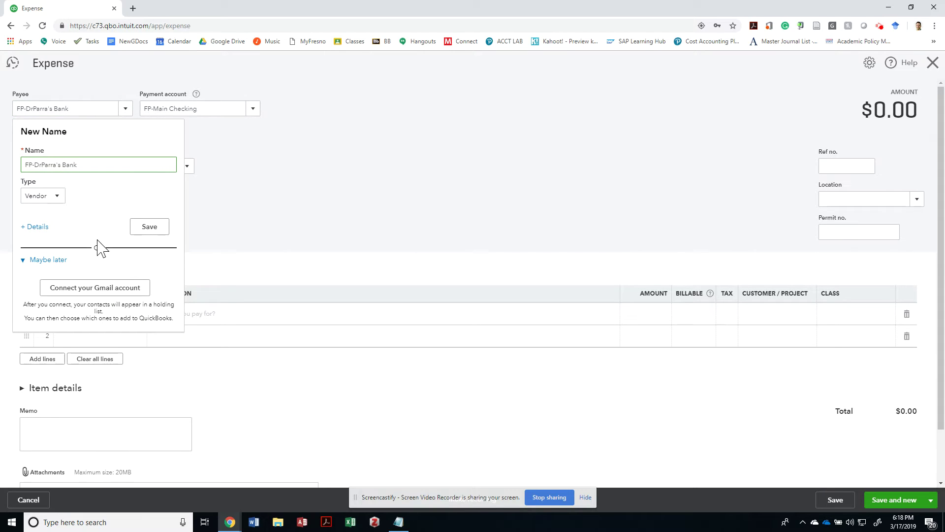
{"action": "left_click", "coordinate": [150, 228]}
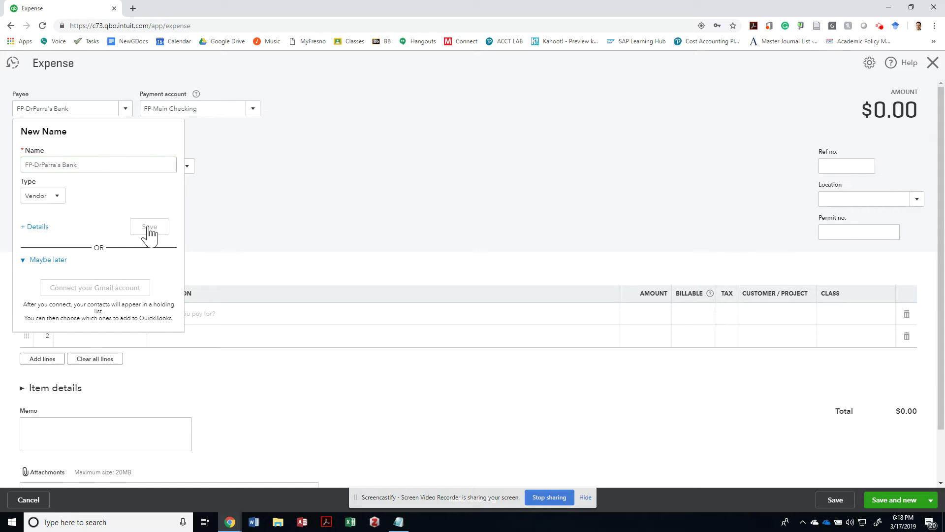
Set the expense's payment date to 10/31/2018 and its reference number to EFT20181031
{"action": "left_click", "coordinate": [59, 167]}
{"action": "key", "text": "alt+Tab"}
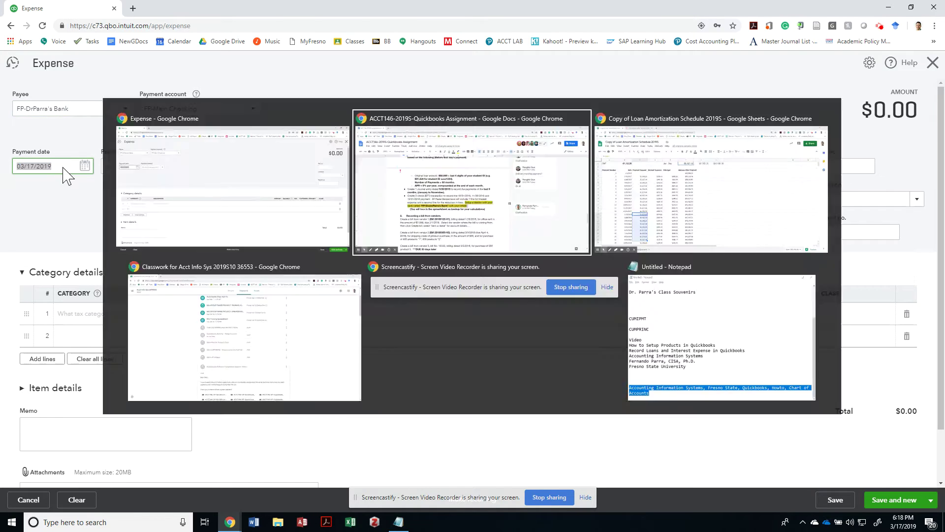
{"action": "key", "text": "alt+Tab"}
{"action": "type", "text": "10/3"}
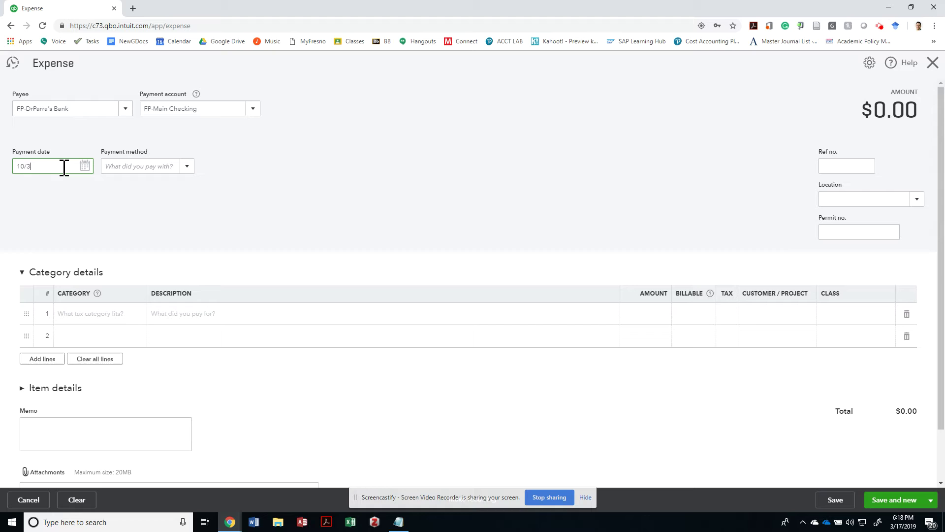
{"action": "key", "text": "Tab"}
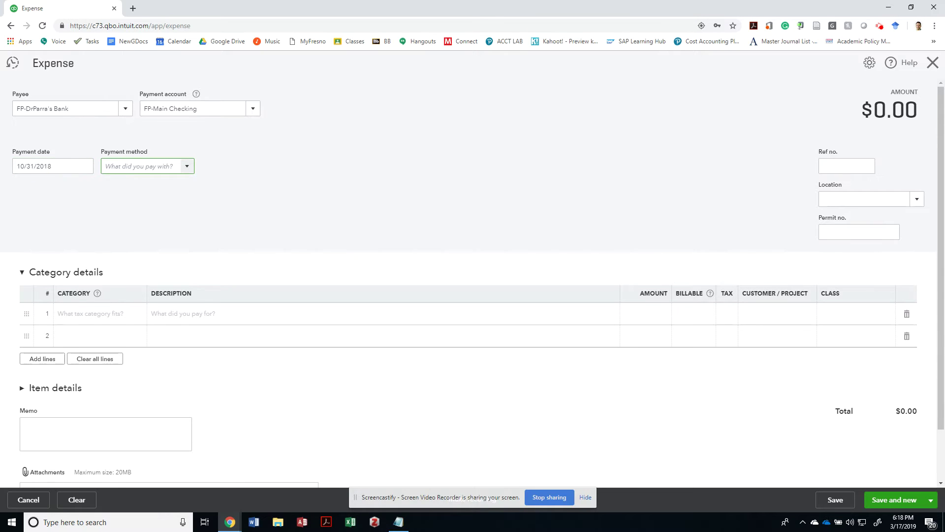
{"action": "key", "text": "Tab"}
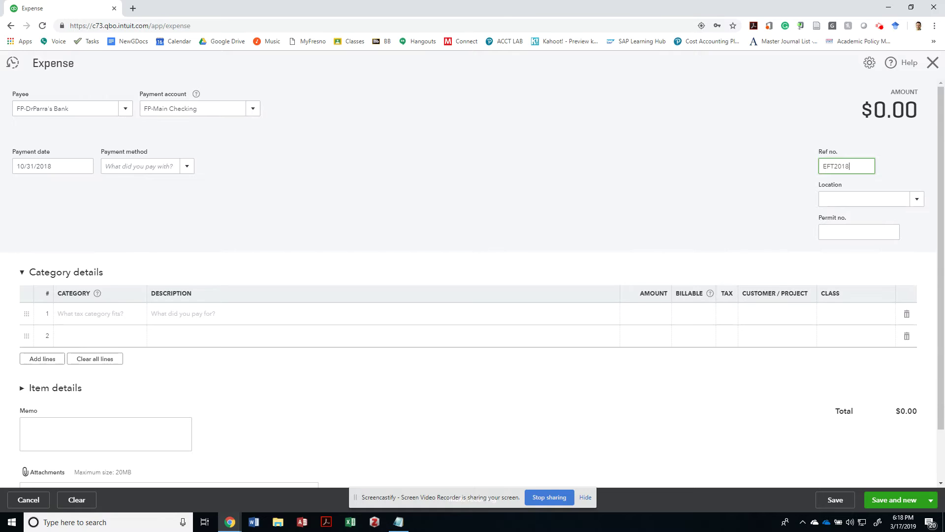
{"action": "type", "text": "EFT20181031"}
{"action": "key", "text": "Tab"}
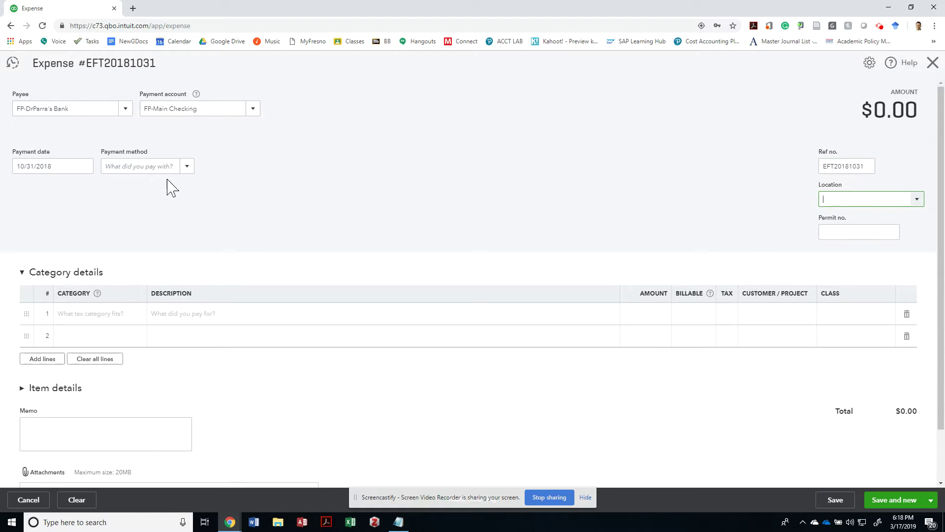
Add "EFT" as a new payment method and use it for the expense
{"action": "left_click", "coordinate": [186, 168]}
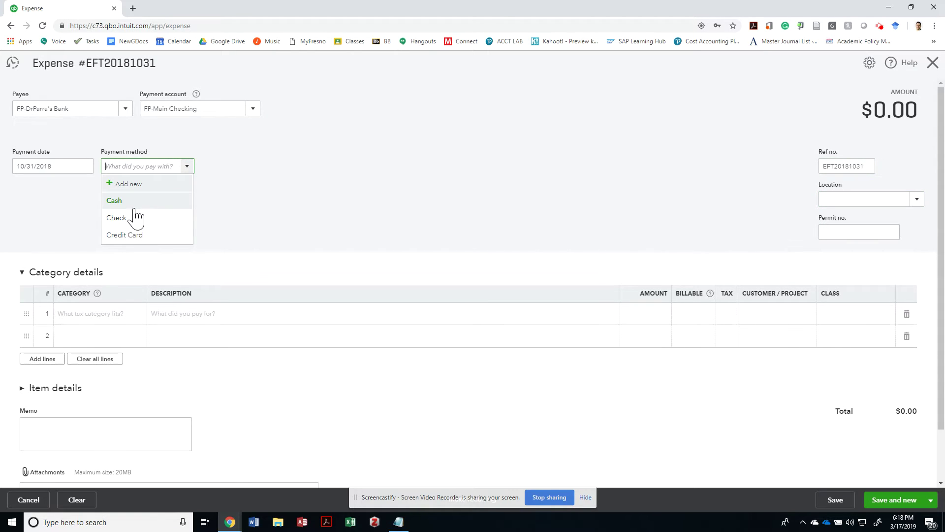
{"action": "left_click", "coordinate": [135, 186]}
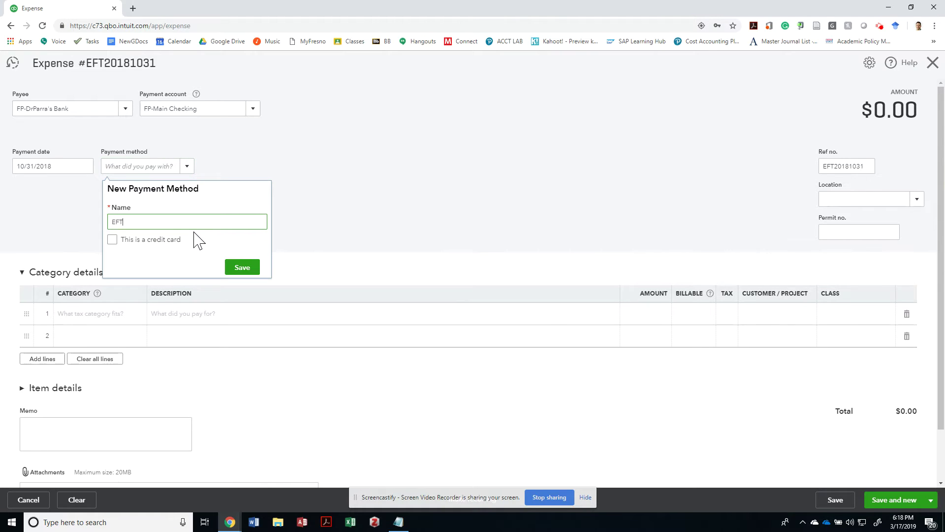
{"action": "left_click", "coordinate": [243, 267]}
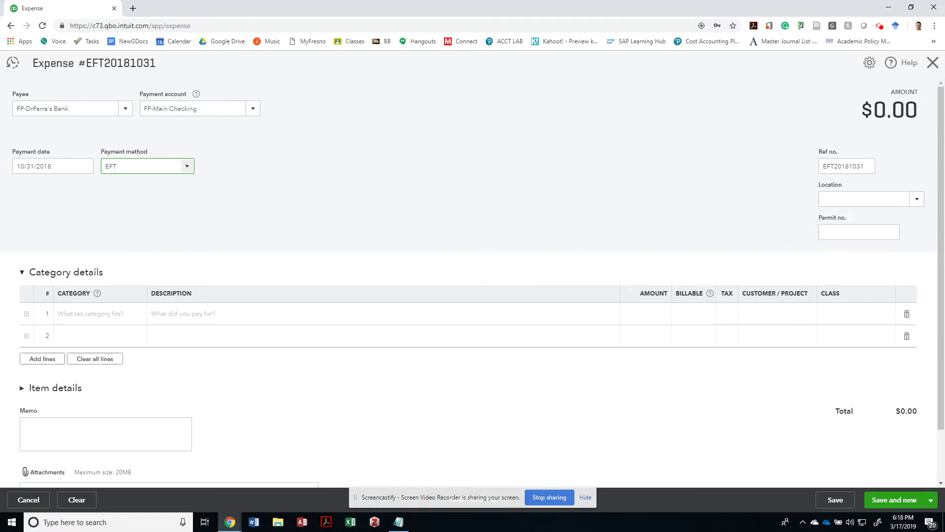
Switch from the expense form to the loan amortization schedule in Google Sheets
{"action": "left_click", "coordinate": [93, 314]}
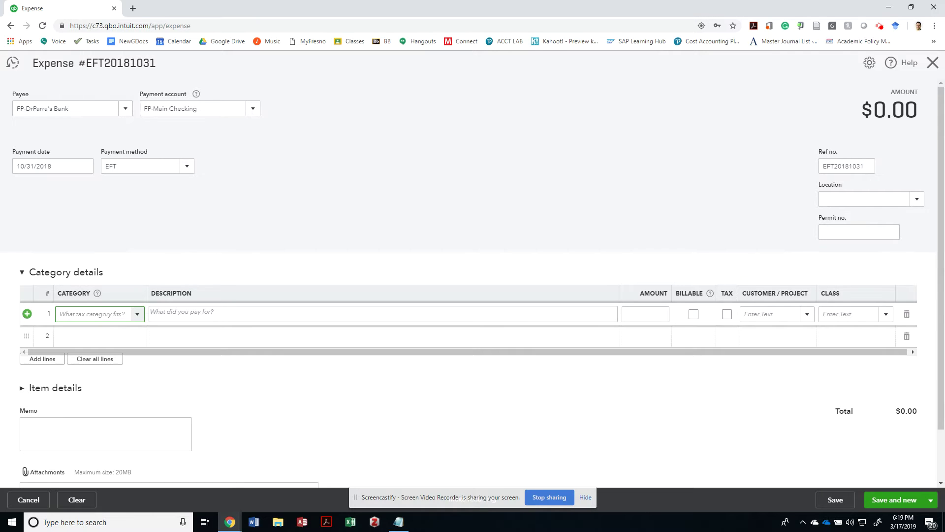
{"action": "key", "text": "alt+Tab"}
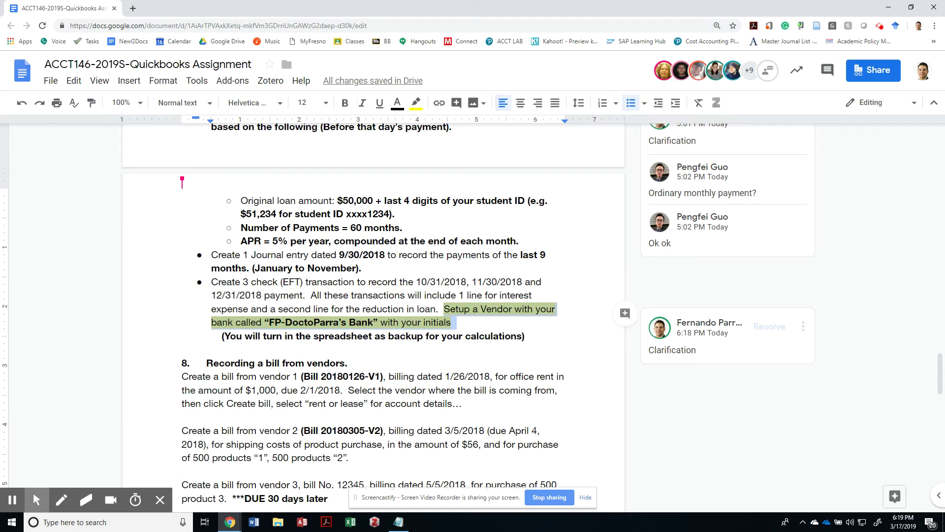
{"action": "key", "text": "alt+Tab"}
{"action": "left_click", "coordinate": [183, 369]}
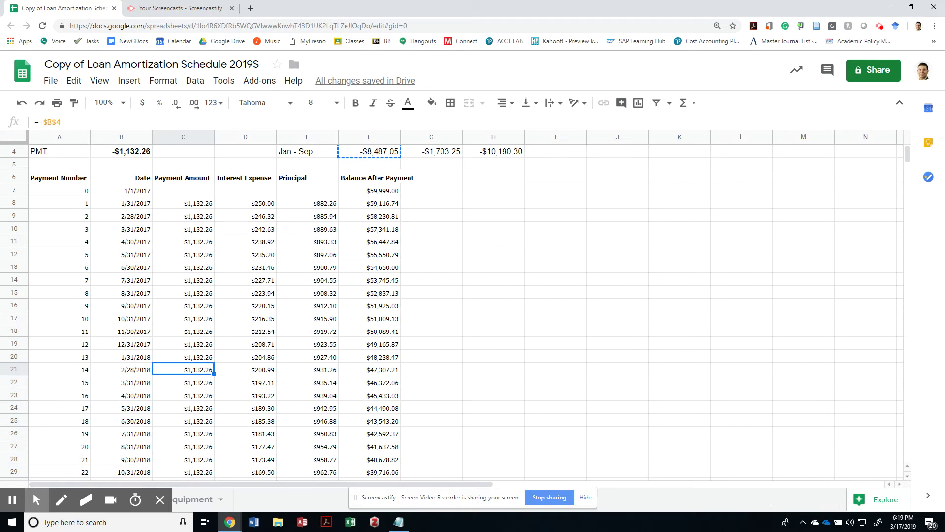
{"action": "key", "text": "alt+Tab"}
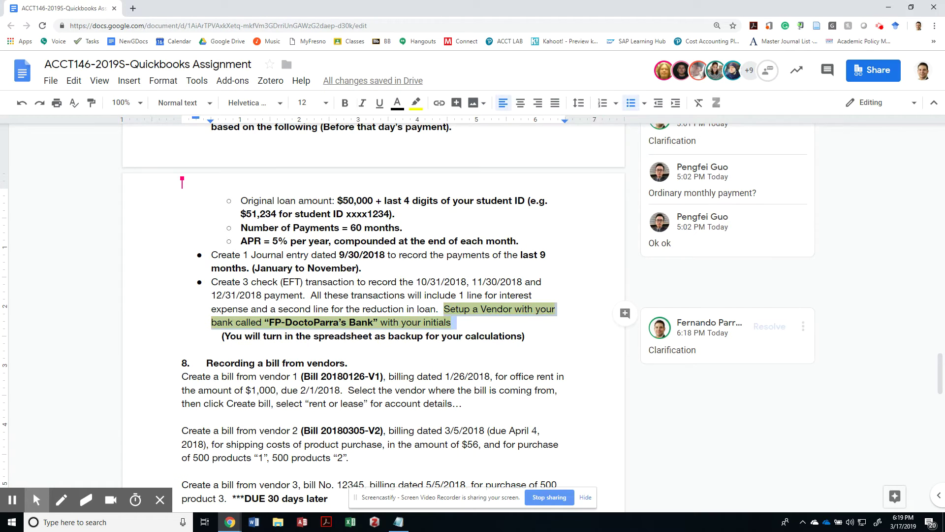
{"action": "key", "text": "alt+Tab"}
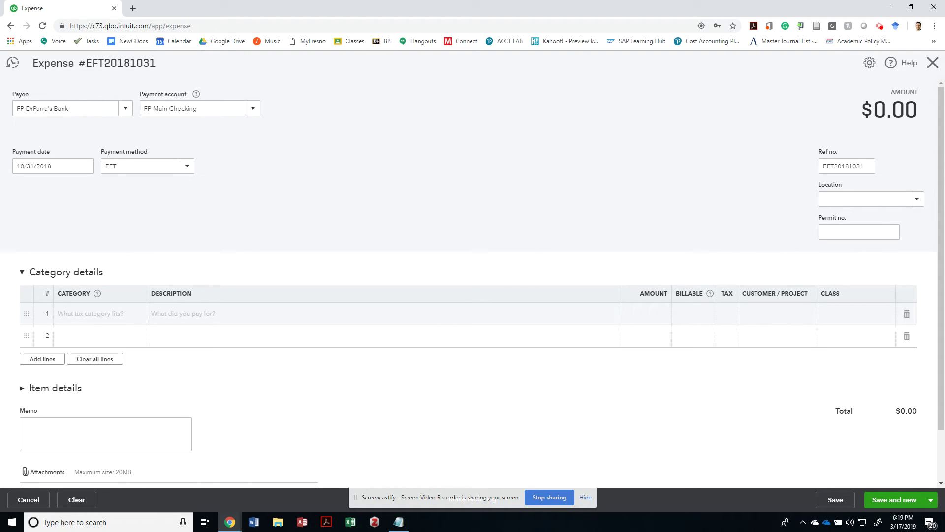
{"action": "key", "text": "alt+Tab"}
{"action": "key", "text": "alt+Tab"}
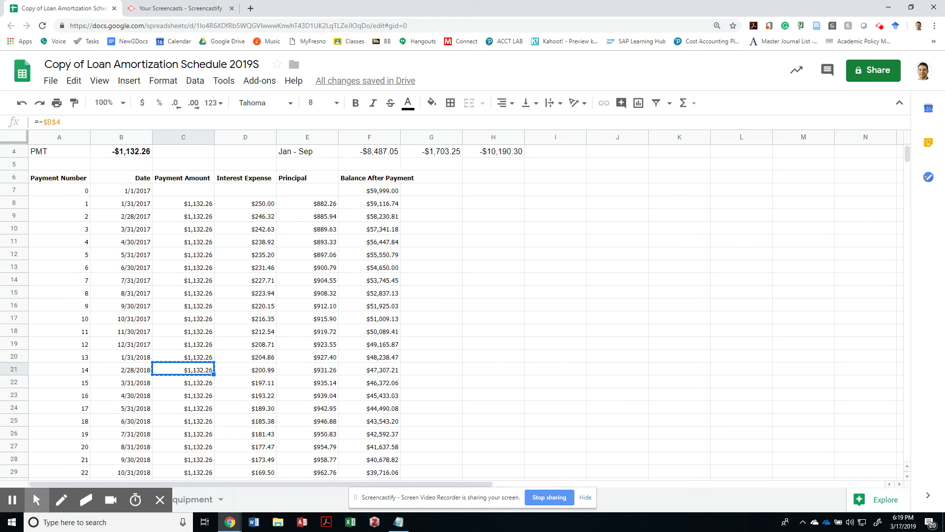
{"action": "key", "text": "Right"}
{"action": "key", "text": "Right"}
{"action": "key", "text": "Left"}
{"action": "key", "text": "Left"}
{"action": "key", "text": "Right"}
{"action": "key", "text": "ctrl+c"}
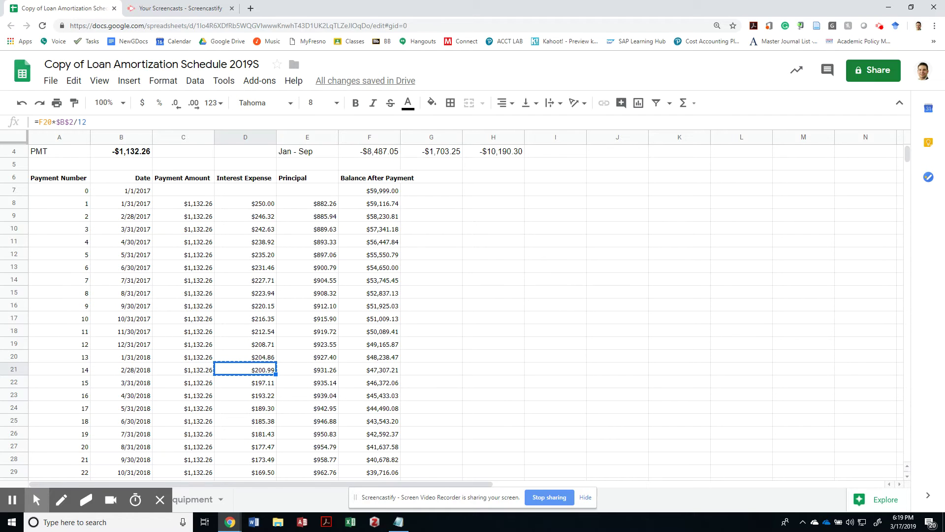
Copy the interest expense amount for the 10/31/2018 payment from the amortization schedule
{"action": "key", "text": "Left"}
{"action": "key", "text": "Left"}
{"action": "key", "text": "Down"}
{"action": "key", "text": "Down"}
{"action": "key", "text": "Down"}
{"action": "key", "text": "Down"}
{"action": "key", "text": "Down"}
{"action": "key", "text": "Down"}
{"action": "key", "text": "Down"}
{"action": "key", "text": "Down"}
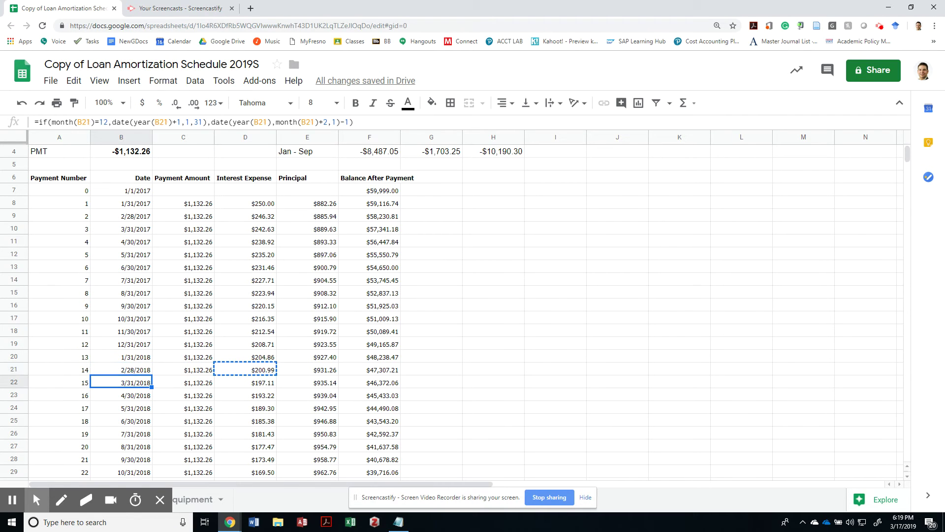
{"action": "key", "text": "Right"}
{"action": "key", "text": "Right"}
{"action": "key", "text": "ctrl+c"}
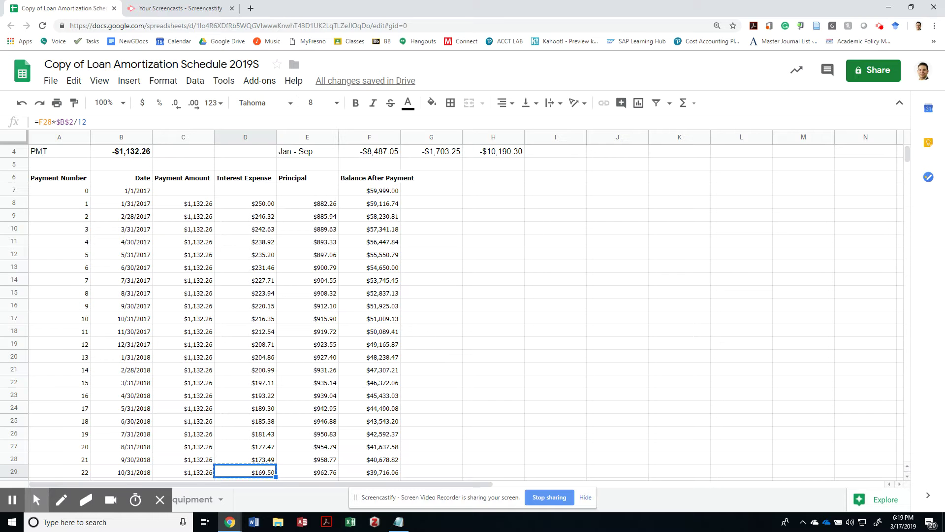
Return to the QuickBooks expense and paste the copied 169.50 interest as the first category line's amount
{"action": "scroll", "coordinate": [466, 311], "scroll_direction": "down", "scroll_amount": 1}
{"action": "scroll", "coordinate": [466, 311], "scroll_direction": "up", "scroll_amount": 2}
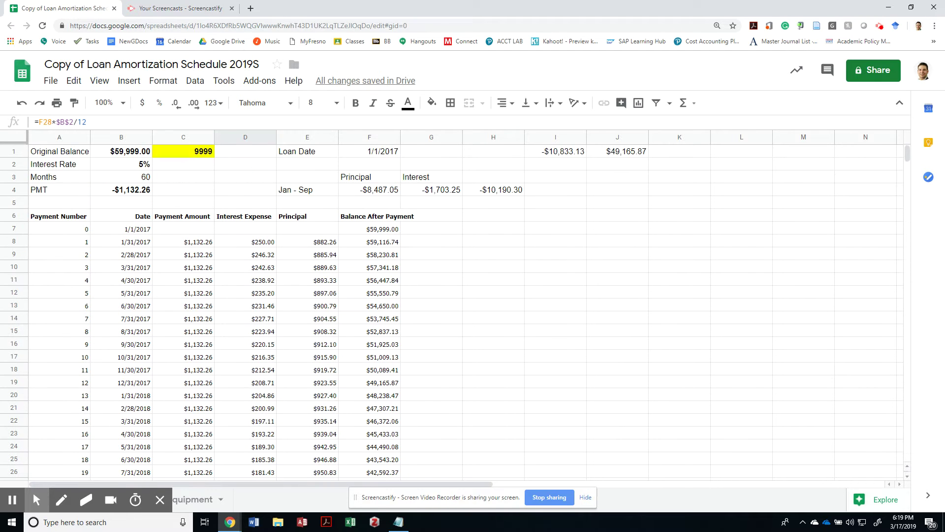
{"action": "scroll", "coordinate": [466, 312], "scroll_direction": "down", "scroll_amount": 2}
{"action": "scroll", "coordinate": [466, 312], "scroll_direction": "up", "scroll_amount": 2}
{"action": "scroll", "coordinate": [443, 305], "scroll_direction": "down", "scroll_amount": 3}
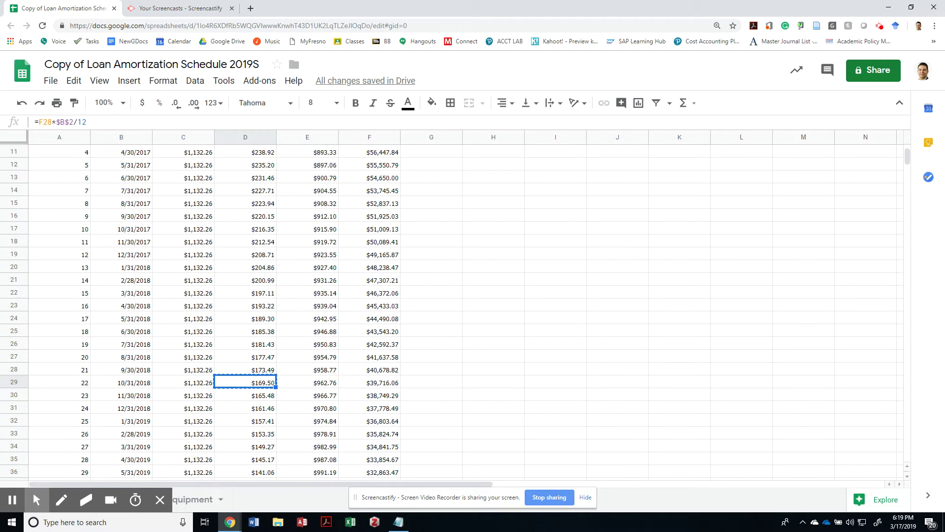
{"action": "key", "text": "alt+Tab"}
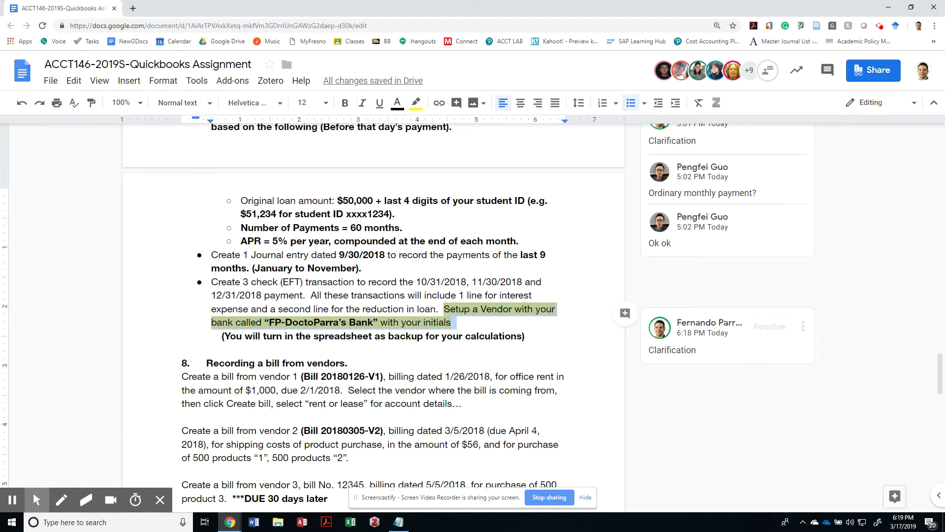
{"action": "key", "text": "alt+Tab"}
{"action": "key", "text": "Tab"}
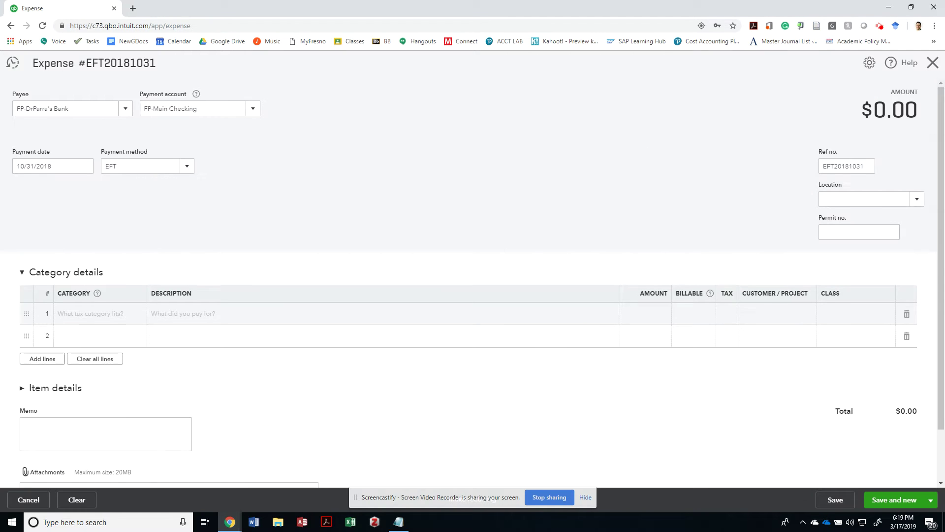
{"action": "left_click", "coordinate": [645, 314]}
{"action": "key", "text": "ctrl+v"}
Assign line 1 the category Interest Expense and the description "Interest for Month of October"
{"action": "left_click", "coordinate": [99, 313]}
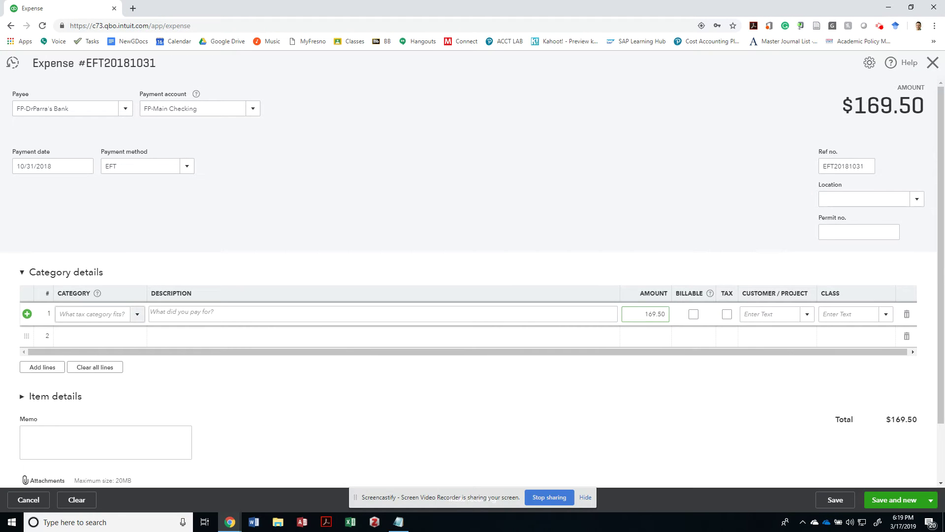
{"action": "left_click", "coordinate": [94, 314]}
{"action": "type", "text": "Interest Expense"}
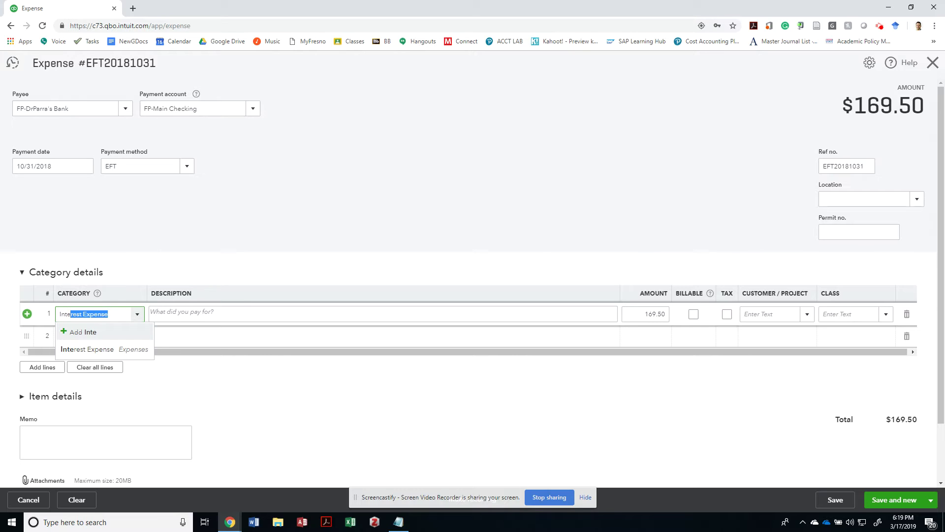
{"action": "key", "text": "Tab"}
{"action": "type", "text": "Inte"}
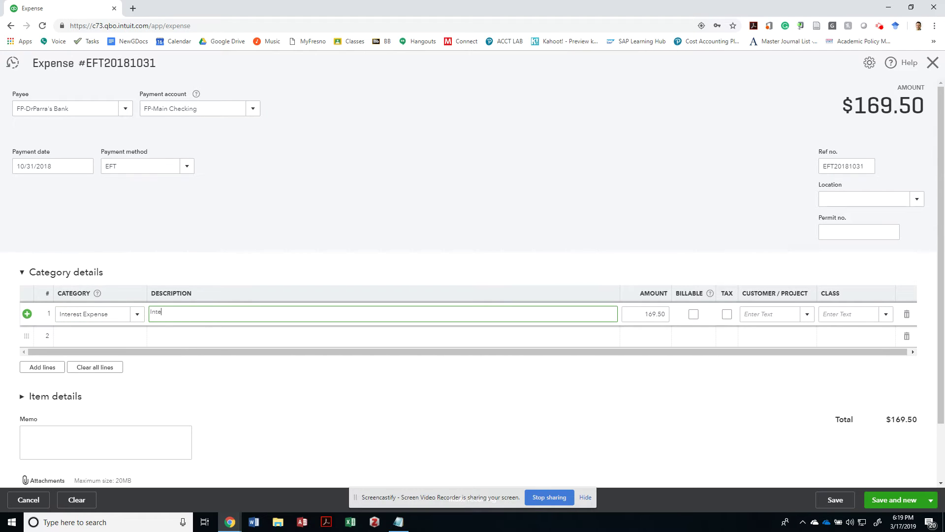
{"action": "type", "text": "rest for Month of October"}
{"action": "key", "text": "Tab"}
{"action": "key", "text": "Tab"}
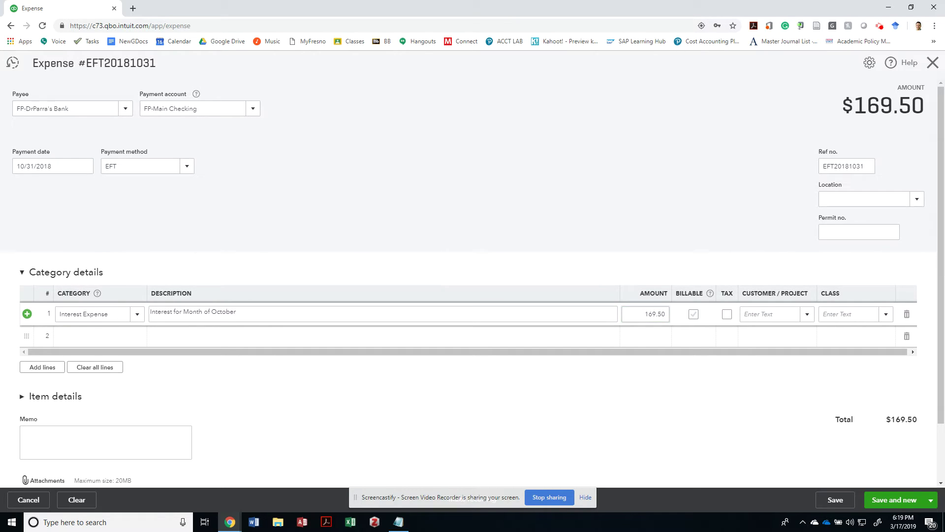
Set the second line's category to the loan account FP-2017BankLoan
{"action": "left_click", "coordinate": [93, 336]}
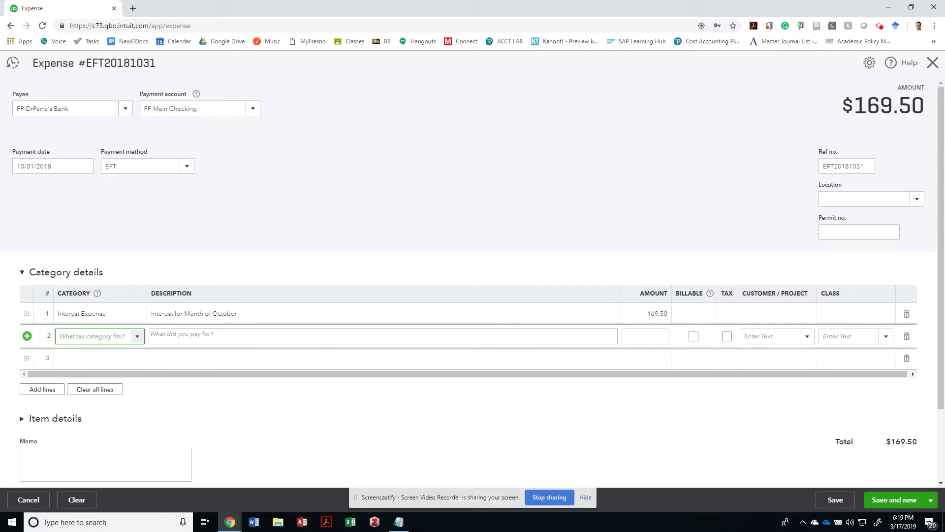
{"action": "type", "text": "L"}
{"action": "key", "text": "BackSpace"}
{"action": "type", "text": "Loan"}
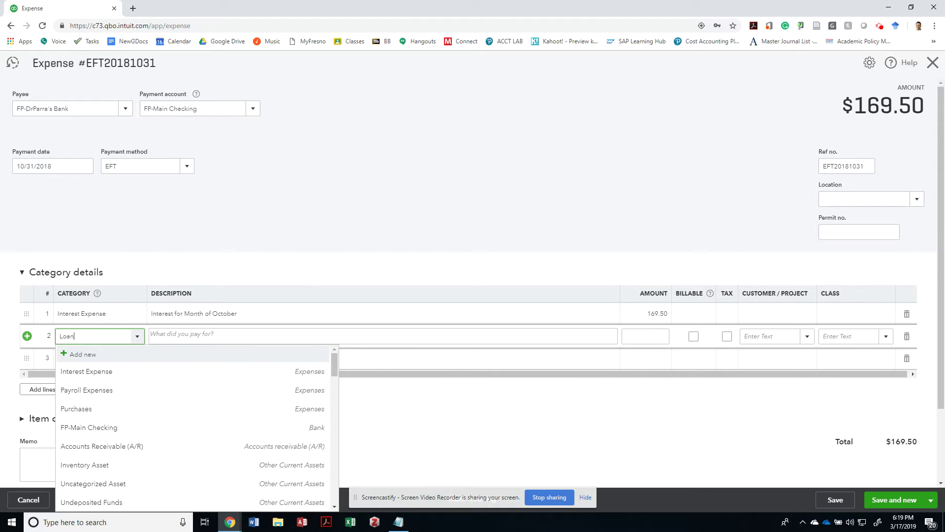
{"action": "key", "text": "Down"}
{"action": "key", "text": "Tab"}
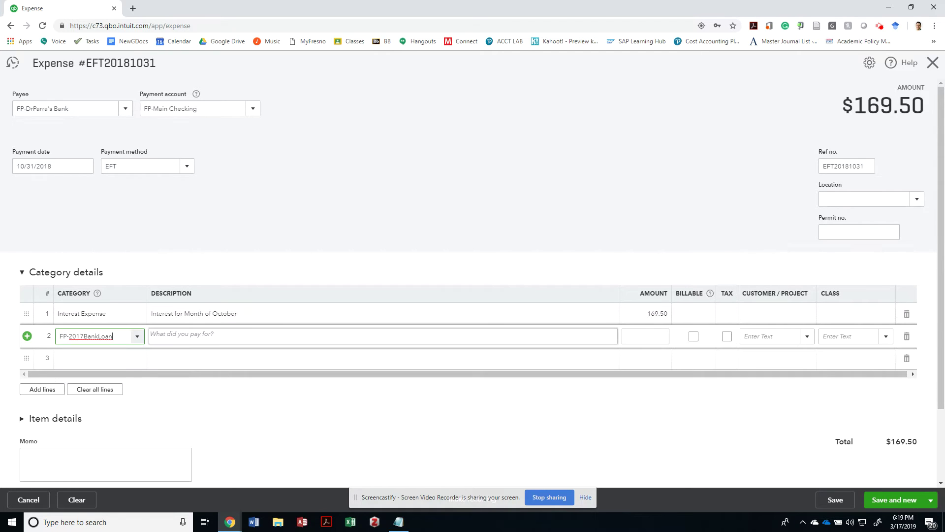
{"action": "key", "text": "Tab"}
Copy the 10/31/2018 principal from the amortization schedule and paste 962.76 as the bank loan line's amount in QuickBooks
{"action": "key", "text": "alt+Tab"}
{"action": "key", "text": "alt+Tab+Tab"}
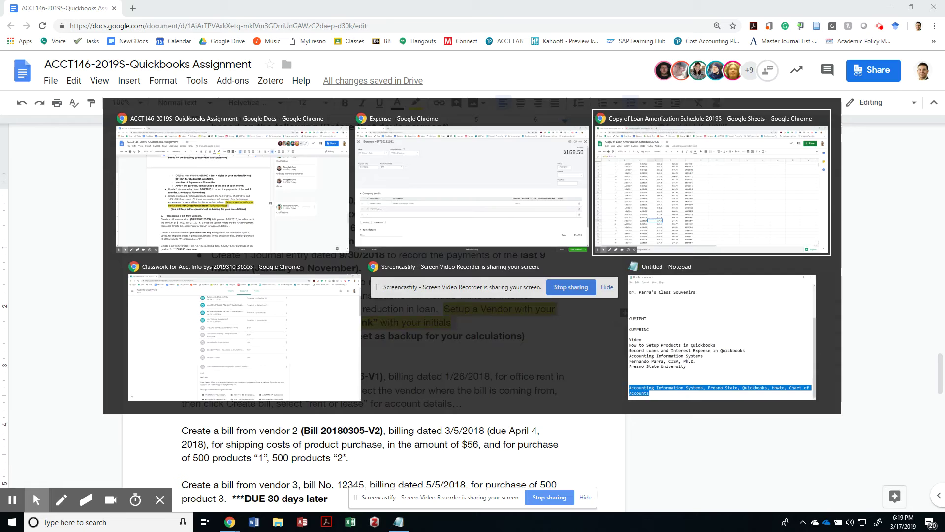
{"action": "key", "text": "Left"}
{"action": "key", "text": "Right"}
{"action": "key", "text": "Right"}
{"action": "key", "text": "ctrl+c"}
{"action": "key", "text": "alt+Tab"}
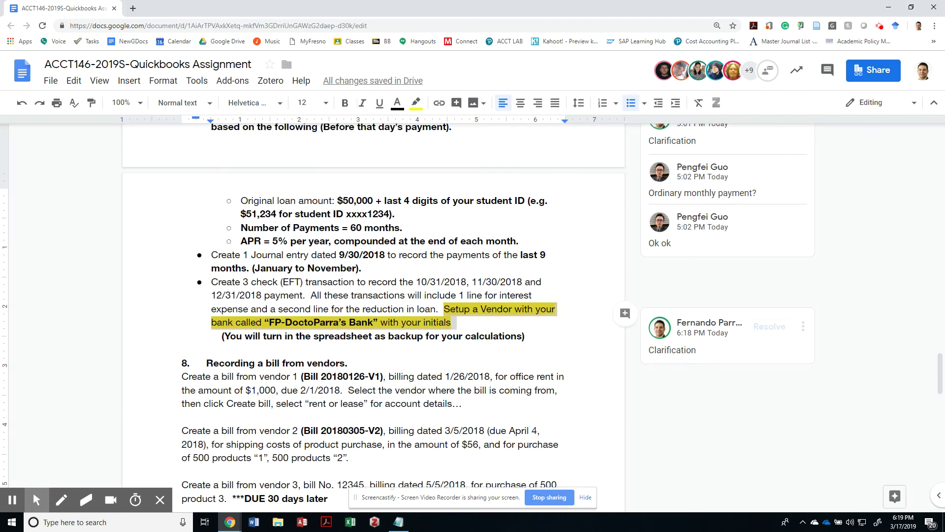
{"action": "key", "text": "alt+Tab"}
{"action": "key", "text": "Tab"}
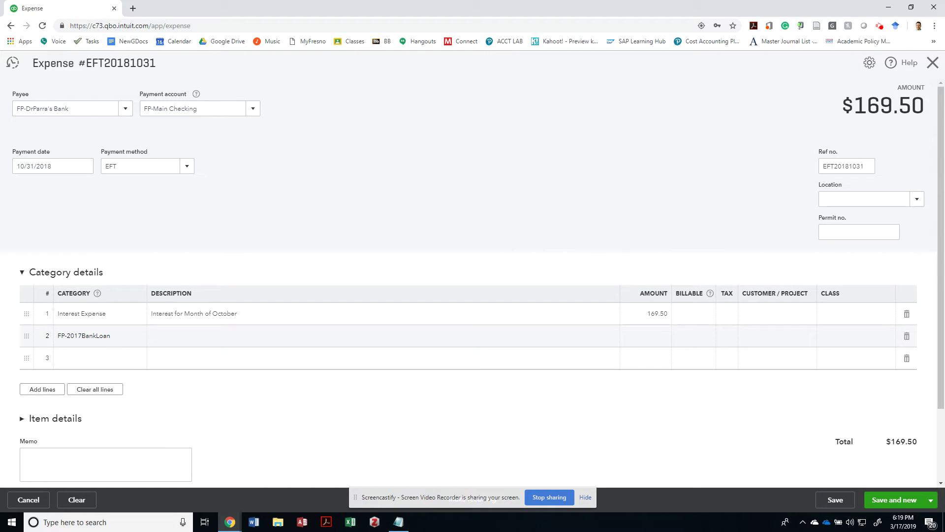
{"action": "key", "text": "ctrl+v"}
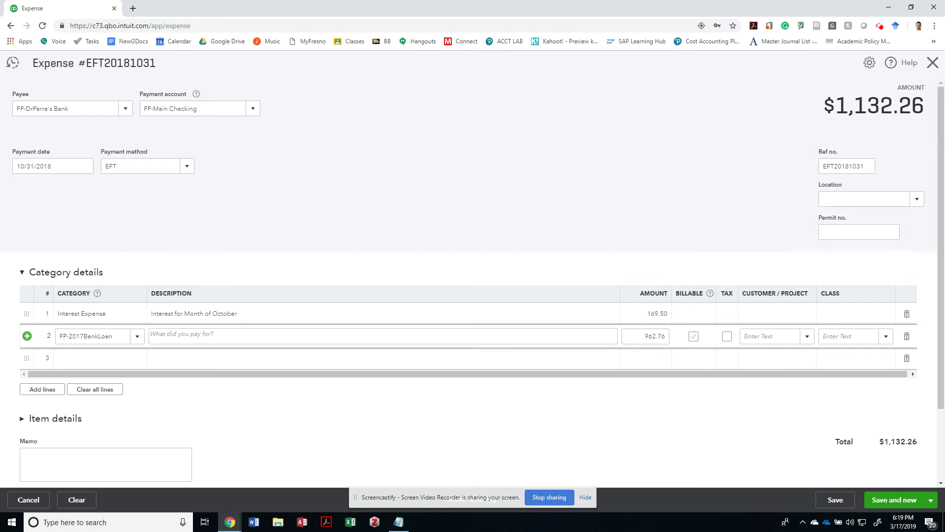
Compare the expense total with the 10/31/2018 payment amount in the amortization schedule, returning to QuickBooks
{"action": "key", "text": "alt+Tab"}
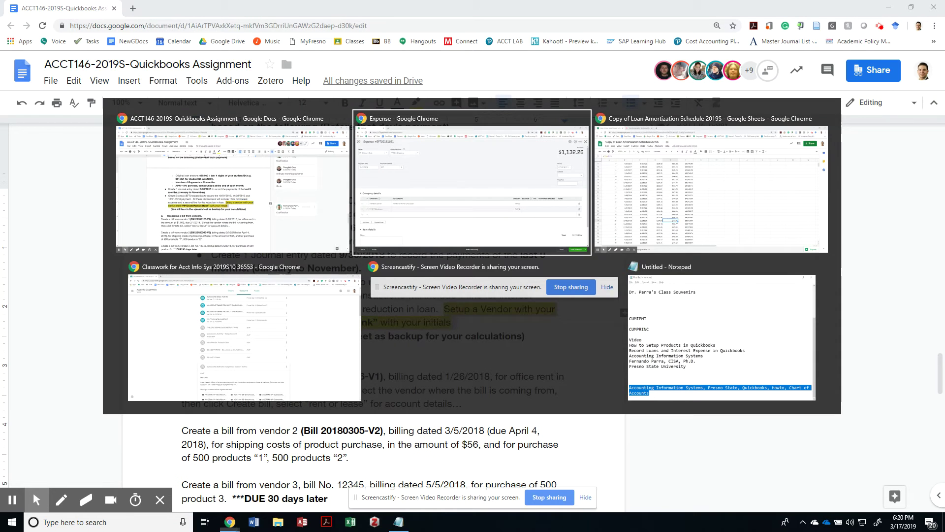
{"action": "key", "text": "alt+Tab"}
{"action": "left_click", "coordinate": [183, 382]}
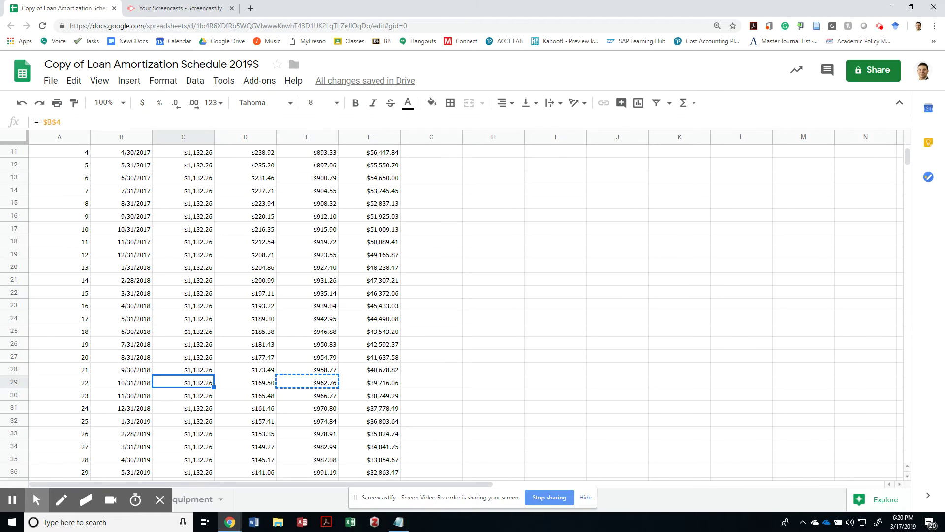
{"action": "key", "text": "alt+Tab"}
{"action": "key", "text": "alt+Tab"}
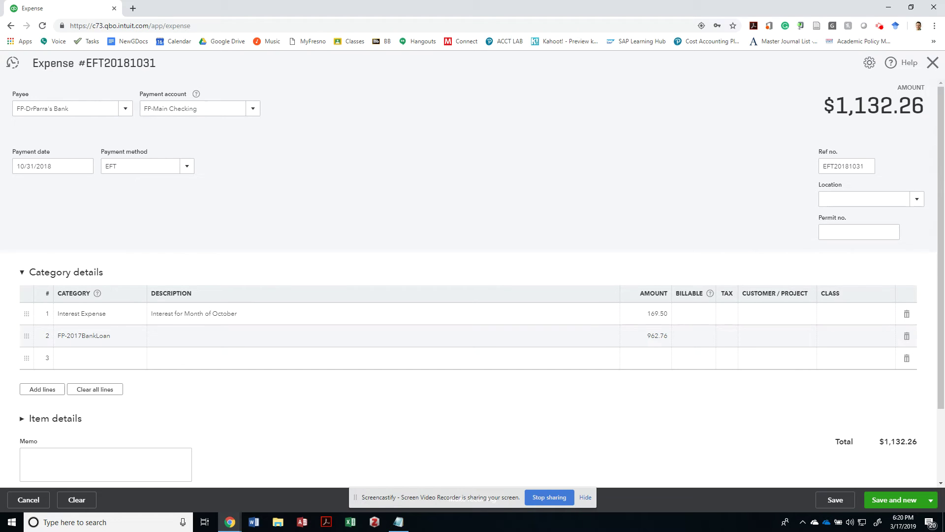
Describe the FP-2017BankLoan line as "Principal Amount paid for the loan"
{"action": "left_click", "coordinate": [150, 335]}
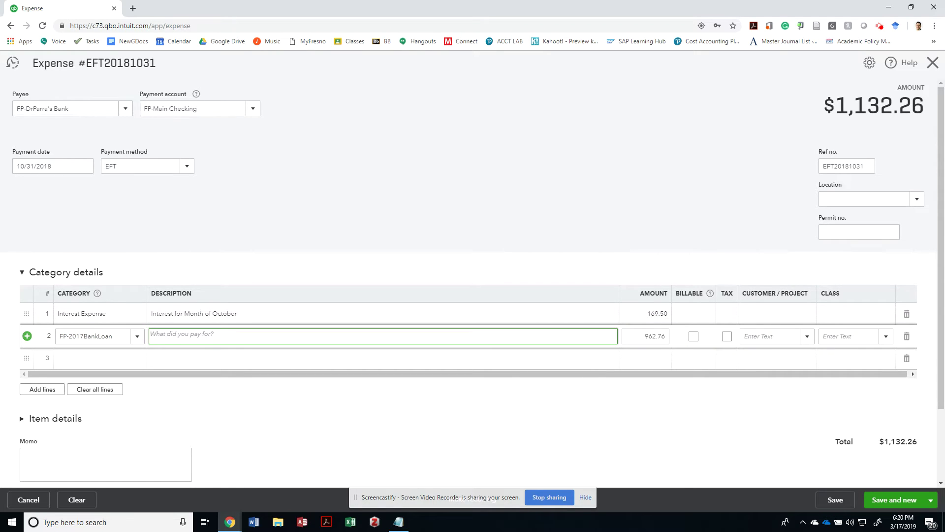
{"action": "type", "text": "Principal Amount paid for the laon"}
{"action": "key", "text": "Tab"}
{"action": "key", "text": "shift+Tab"}
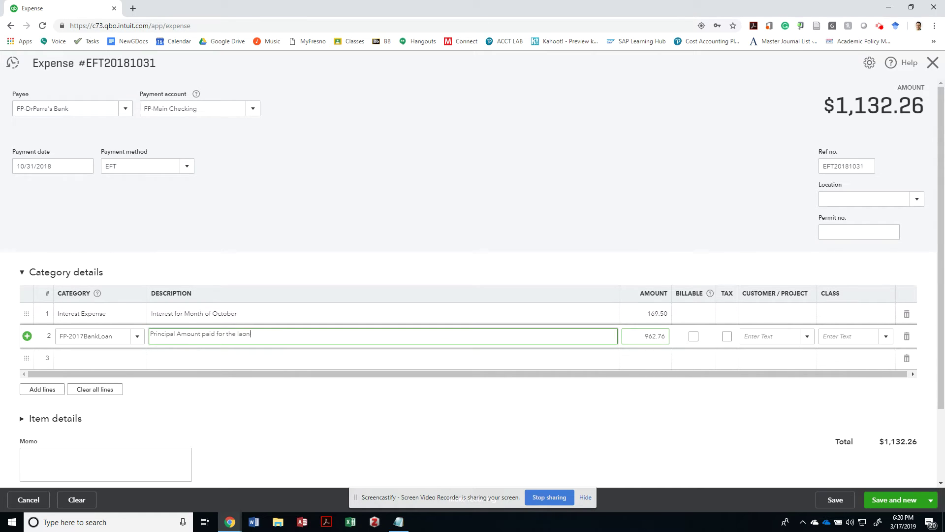
{"action": "type", "text": "on"}
{"action": "key", "text": "Tab"}
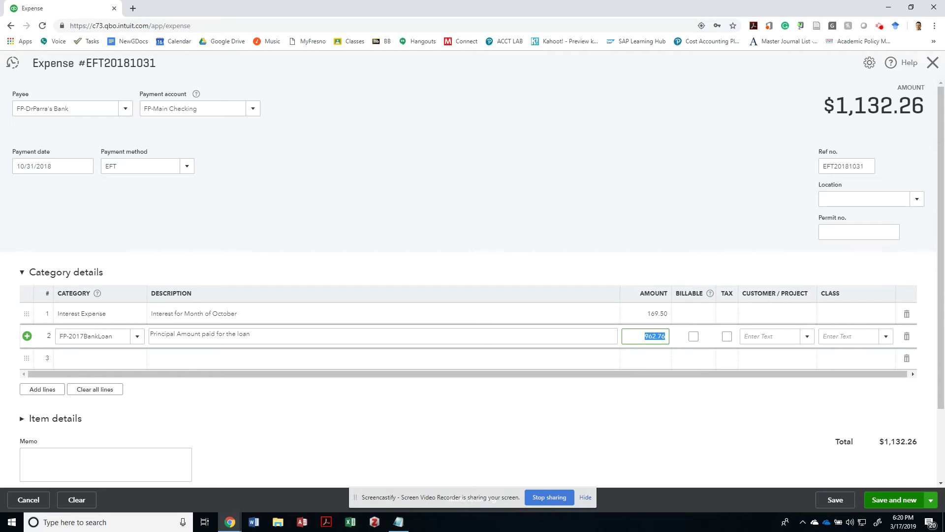
Save the 10/31/2018 loan payment expense and close its form to return to the expense transactions list
{"action": "left_click", "coordinate": [931, 500]}
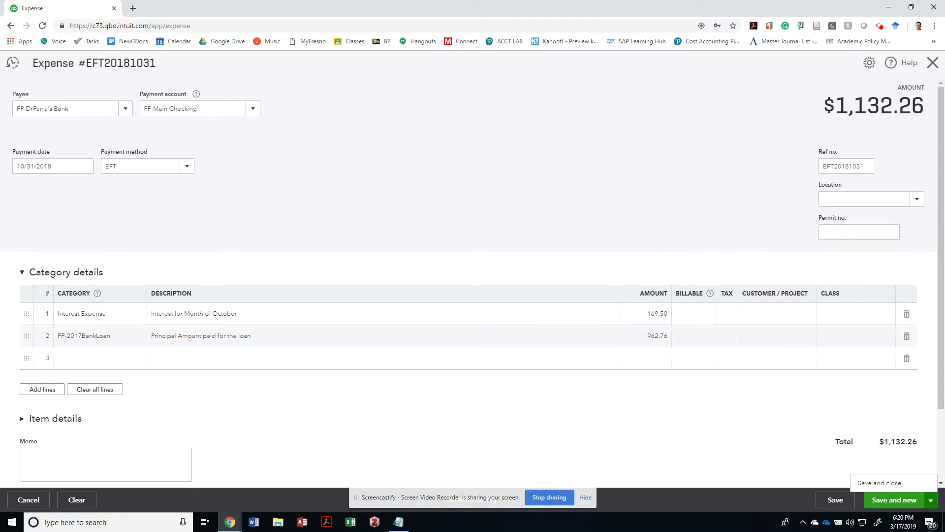
{"action": "left_click", "coordinate": [834, 499]}
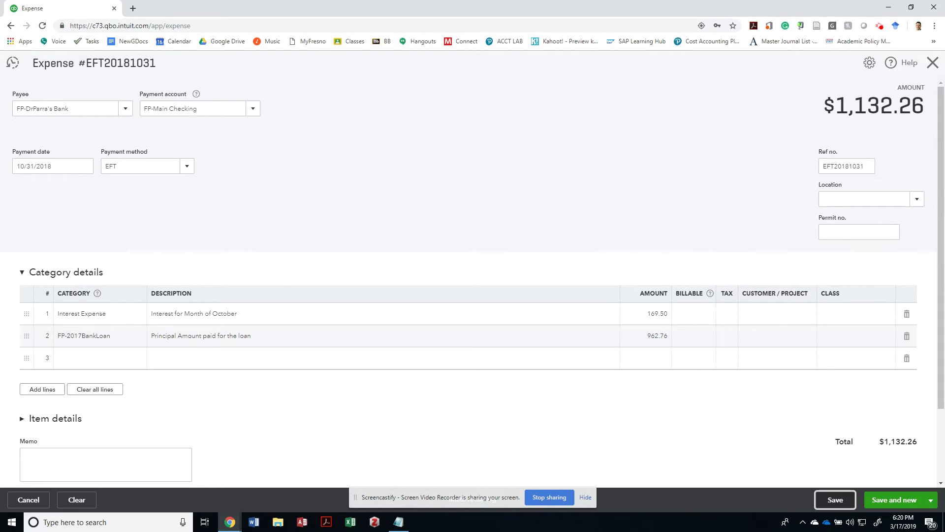
{"action": "key", "text": "Return"}
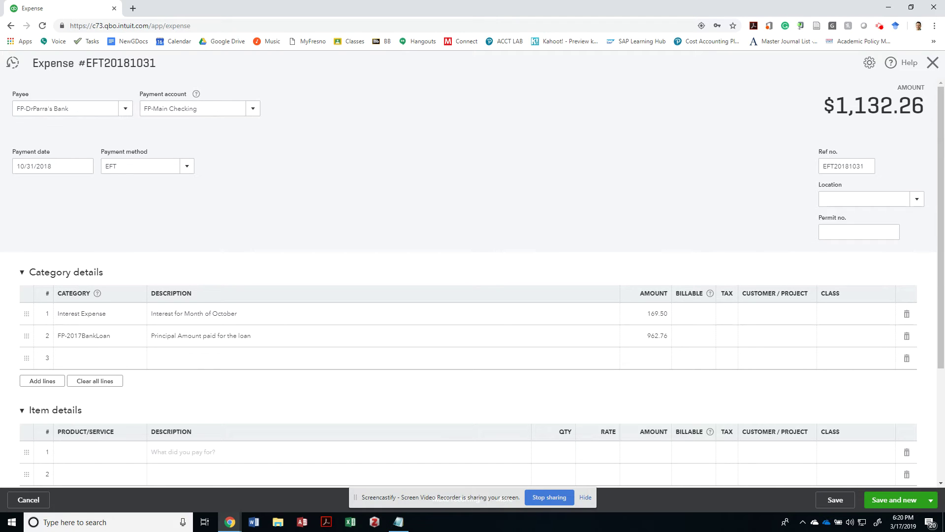
{"action": "left_click", "coordinate": [933, 62]}
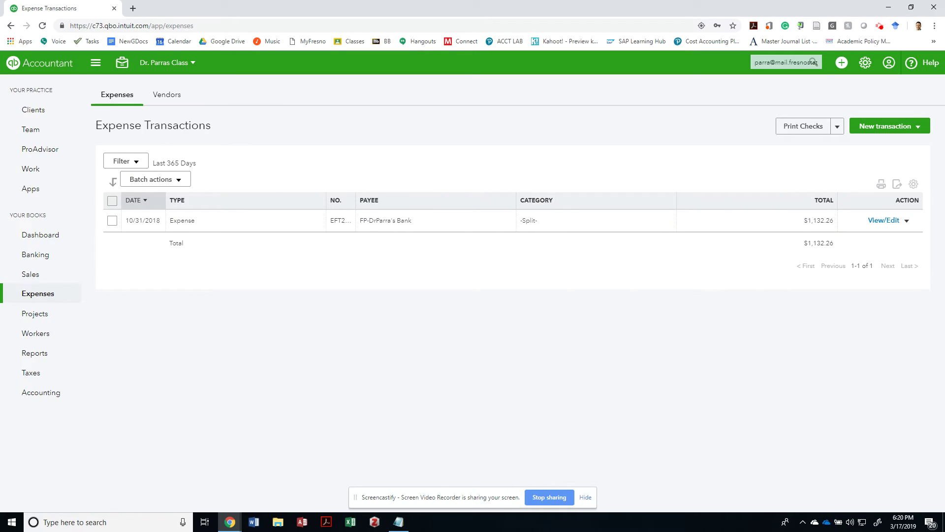
{"action": "left_click", "coordinate": [907, 221]}
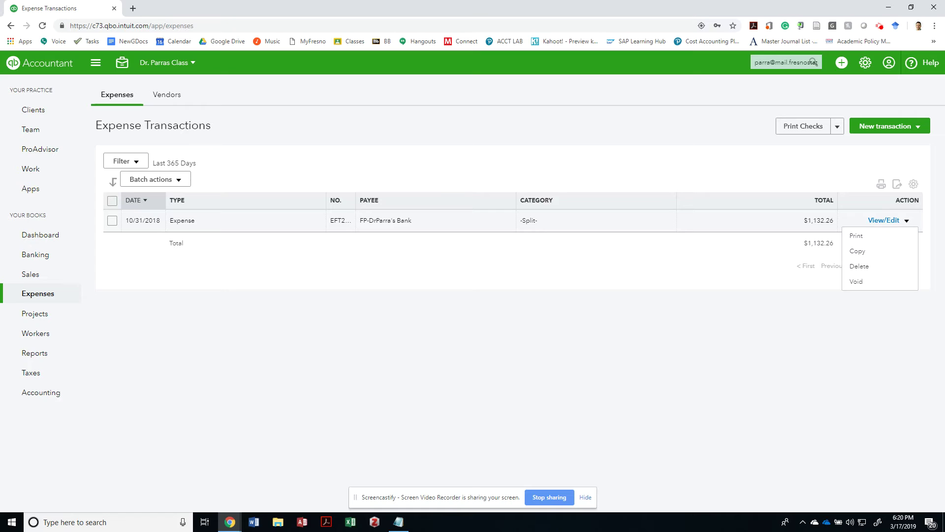
{"action": "left_click", "coordinate": [109, 219]}
{"action": "left_click", "coordinate": [111, 220]}
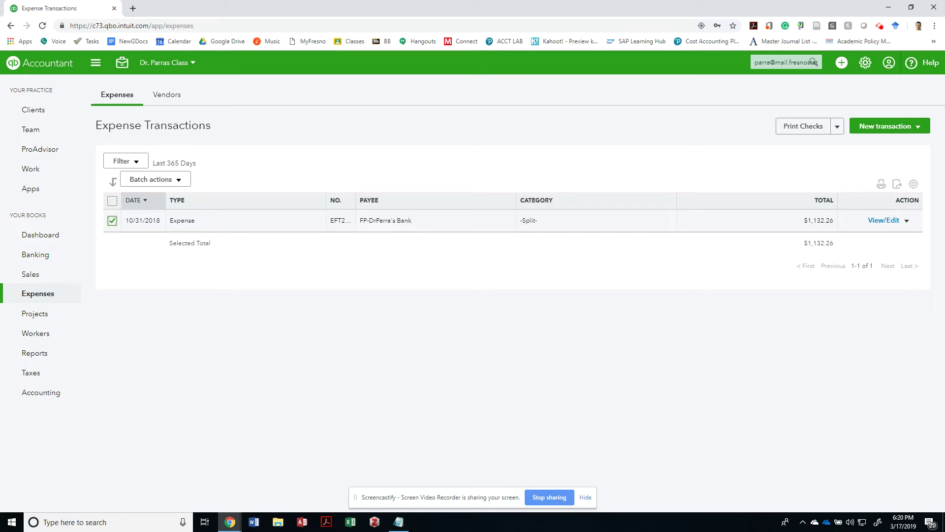
{"action": "left_click", "coordinate": [907, 221]}
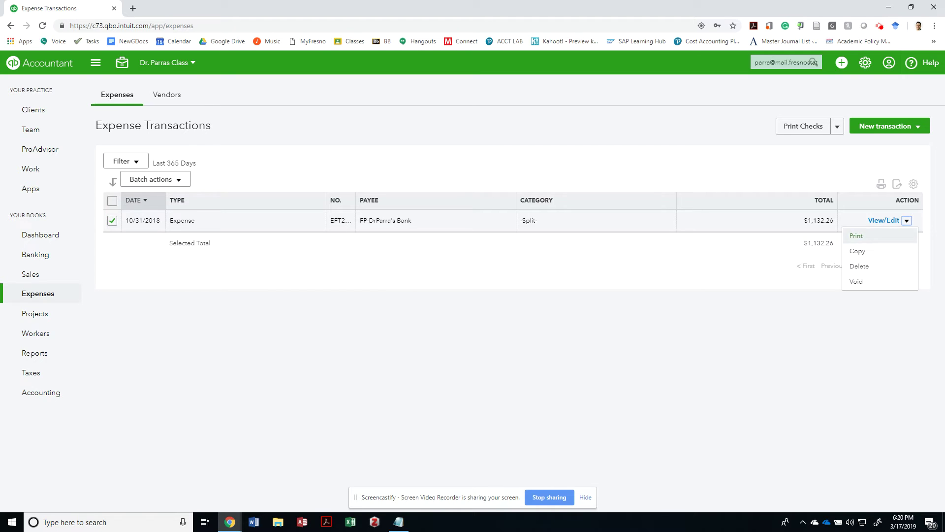
Open the saved 10/31/2018 expense from the transactions list and make a copy of it
{"action": "left_click", "coordinate": [883, 220]}
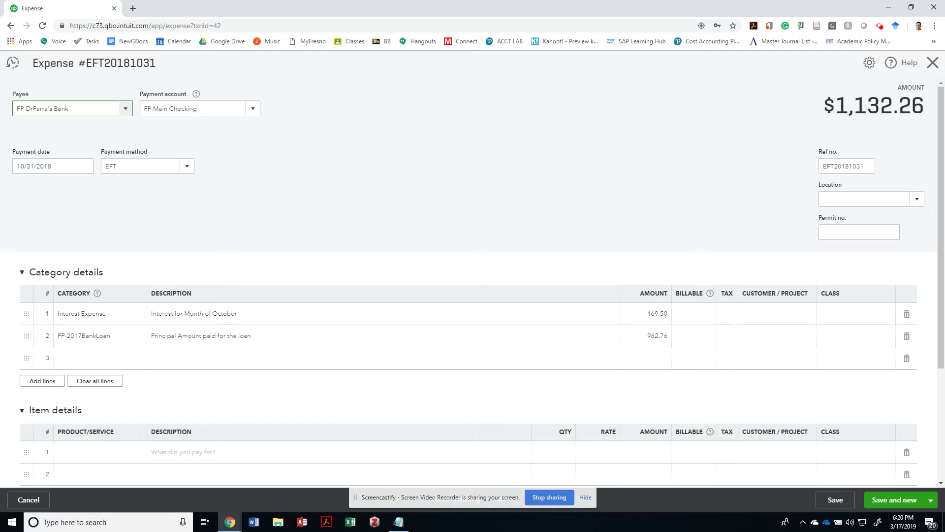
{"action": "left_click", "coordinate": [585, 496]}
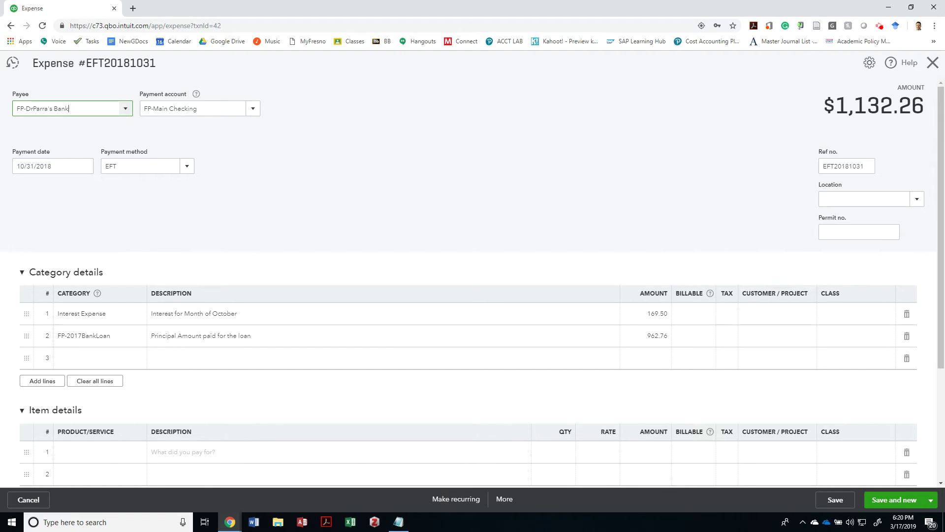
{"action": "left_click", "coordinate": [504, 498]}
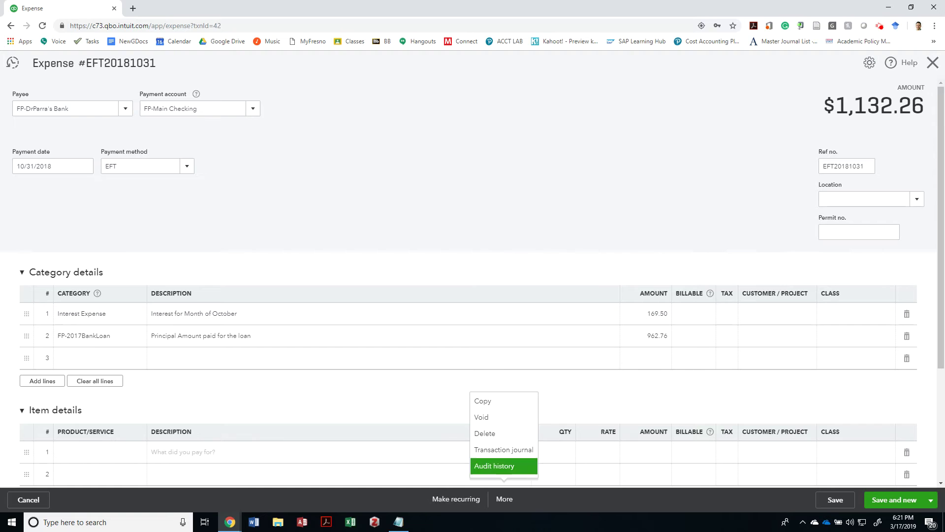
{"action": "left_click", "coordinate": [483, 400]}
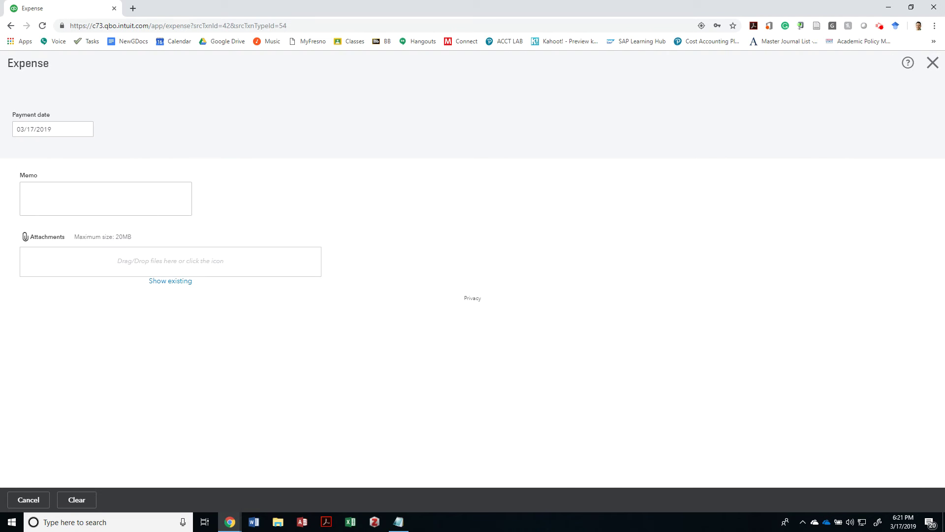
Set the copied expense's payment date to 11/30/2018
{"action": "left_click", "coordinate": [66, 217]}
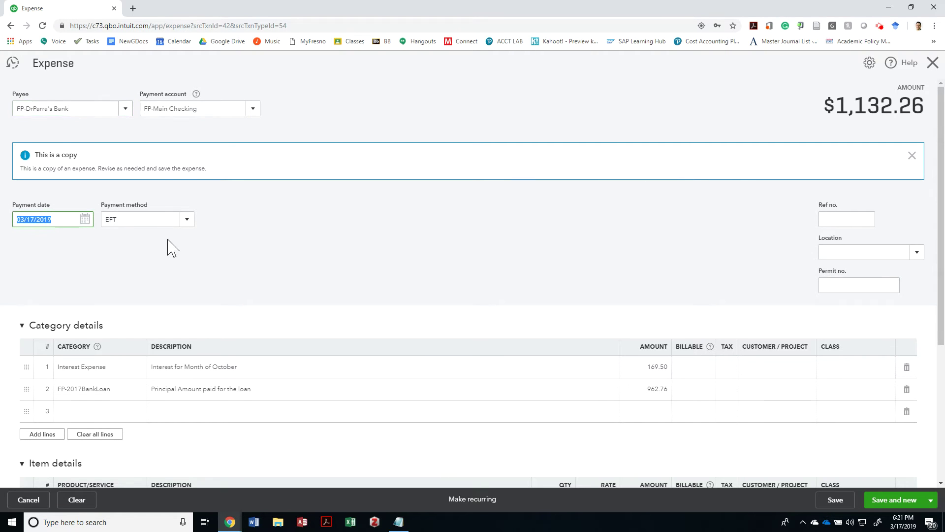
{"action": "type", "text": "11/30/2018"}
{"action": "key", "text": "Tab"}
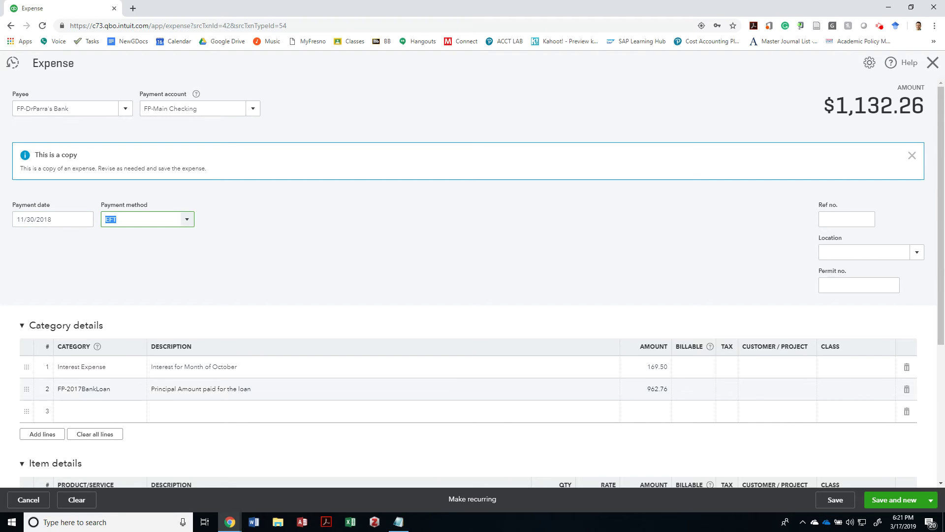
Copy the 11/30/2018 interest from the amortization schedule and paste 165.48 as the Interest Expense line's amount in QuickBooks
{"action": "key", "text": "alt+Tab"}
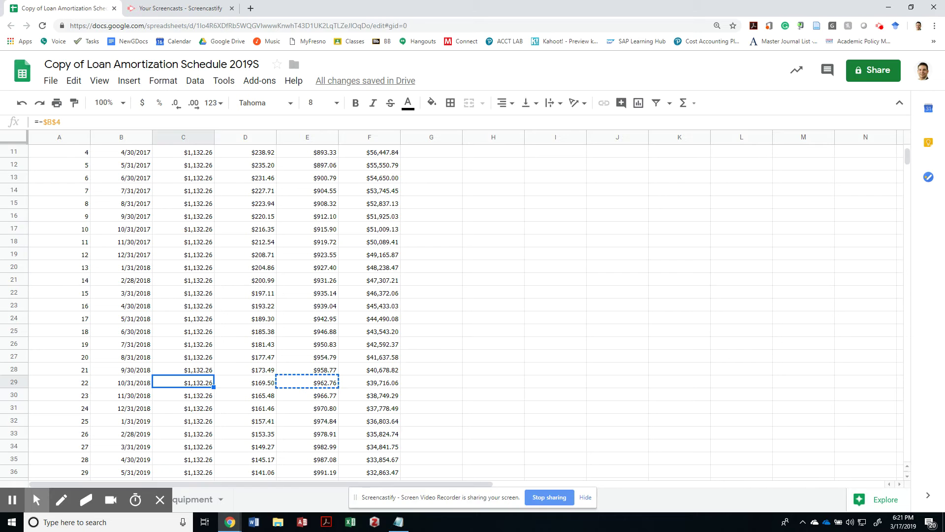
{"action": "key", "text": "Down"}
{"action": "key", "text": "Right"}
{"action": "key", "text": "ctrl+c"}
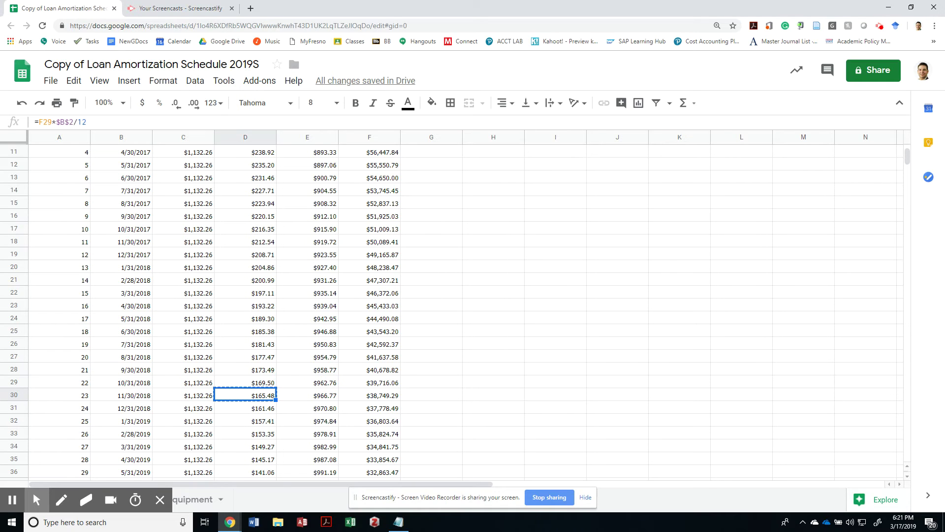
{"action": "key", "text": "alt+Tab"}
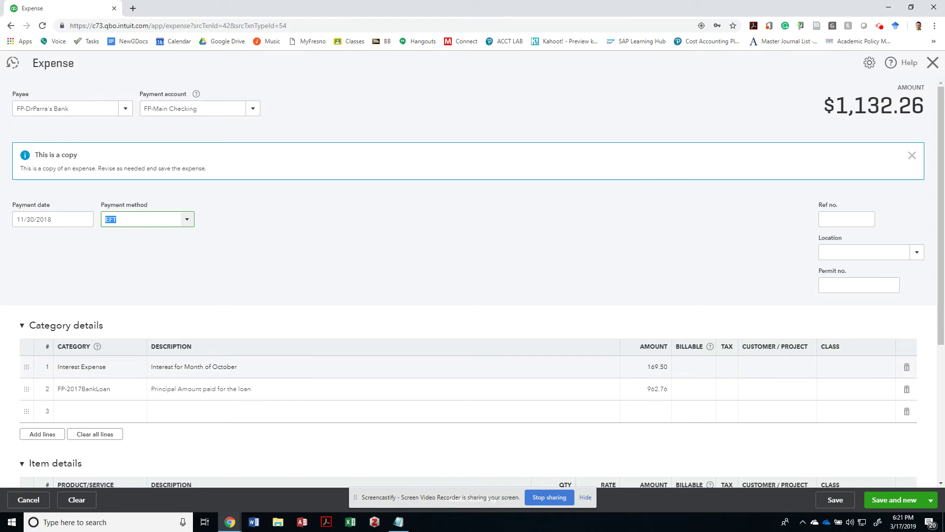
{"action": "left_click", "coordinate": [645, 367]}
{"action": "key", "text": "ctrl+v"}
{"action": "key", "text": "Tab"}
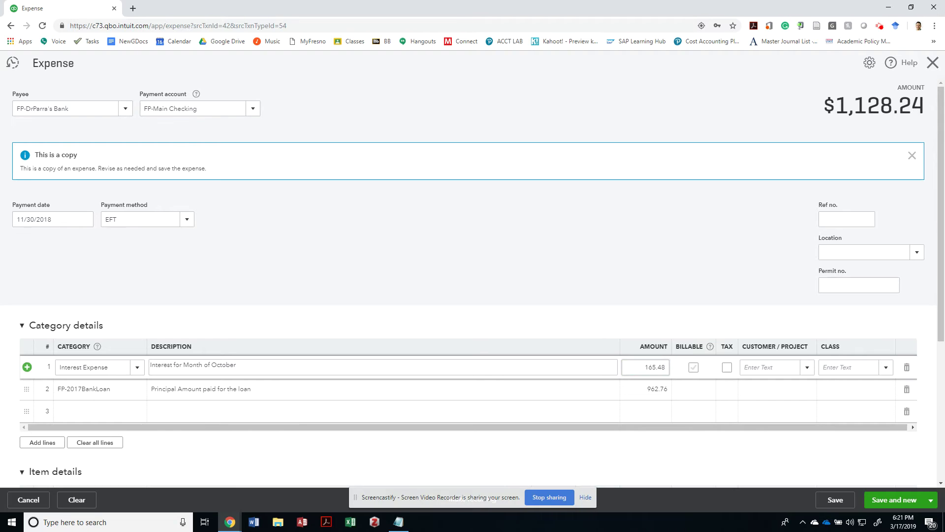
Copy the 11/30/2018 principal from the amortization schedule and paste 966.77 as the bank loan line's amount in QuickBooks
{"action": "left_click", "coordinate": [645, 388]}
{"action": "key", "text": "alt+Tab"}
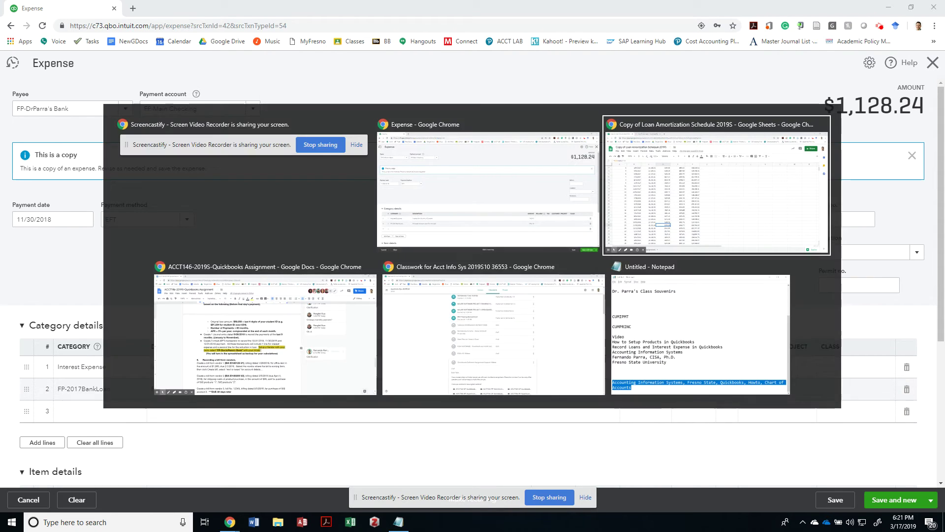
{"action": "key", "text": "Right"}
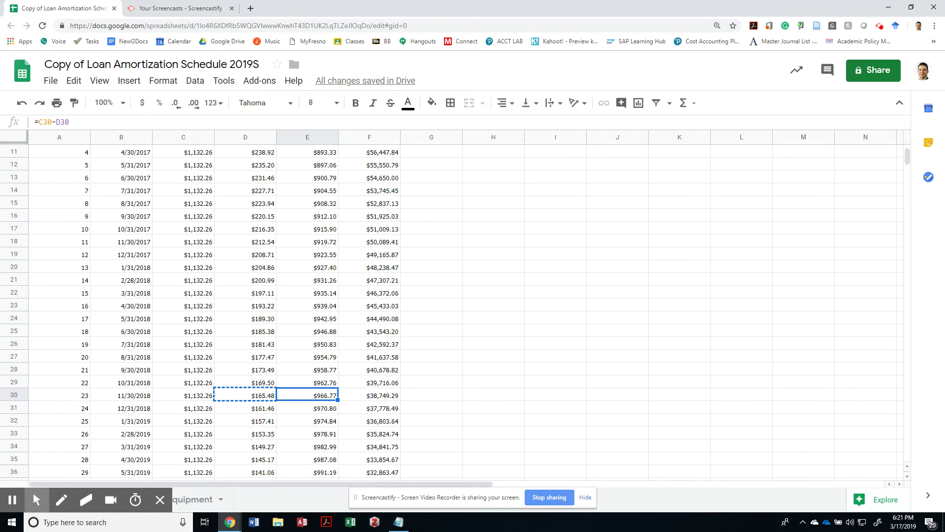
{"action": "key", "text": "alt+Tab"}
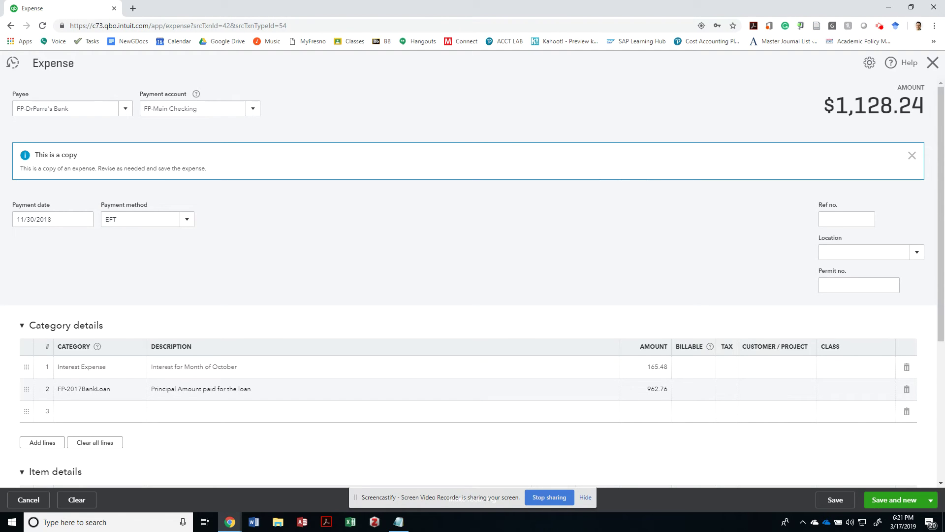
{"action": "left_click", "coordinate": [646, 389]}
{"action": "key", "text": "ctrl+v"}
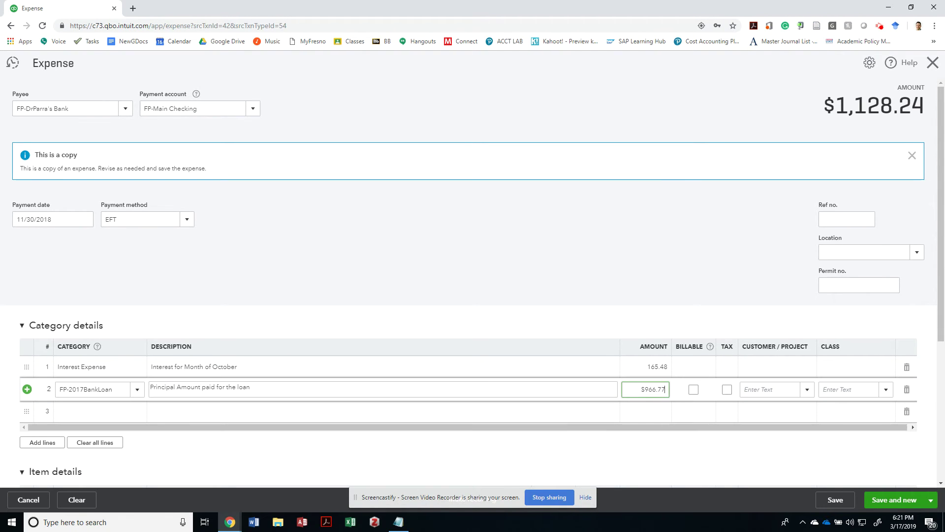
Change the Interest Expense line's description to "Interest for Month of November"
{"action": "left_click", "coordinate": [200, 388]}
{"action": "left_click", "coordinate": [193, 367]}
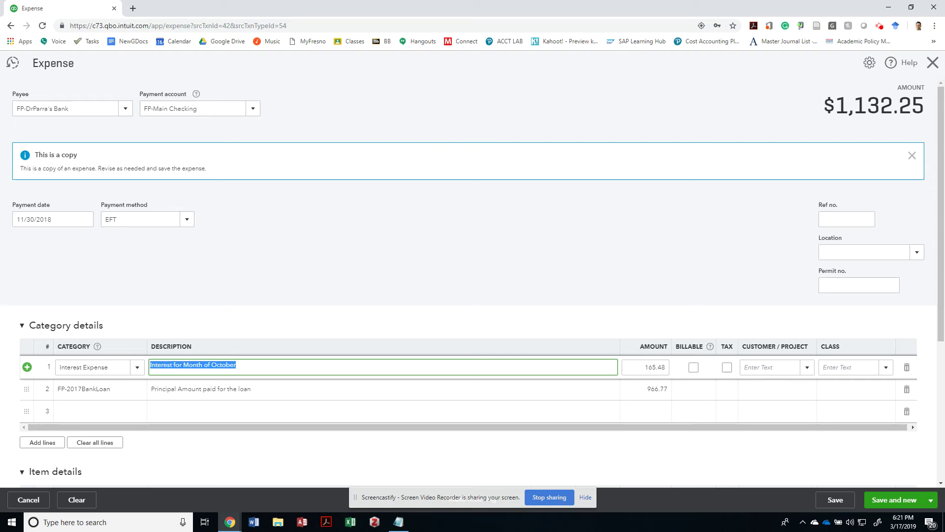
{"action": "left_click", "coordinate": [236, 365]}
{"action": "key", "text": "ctrl+shift+Left"}
{"action": "key", "text": "ctrl+shift+Left"}
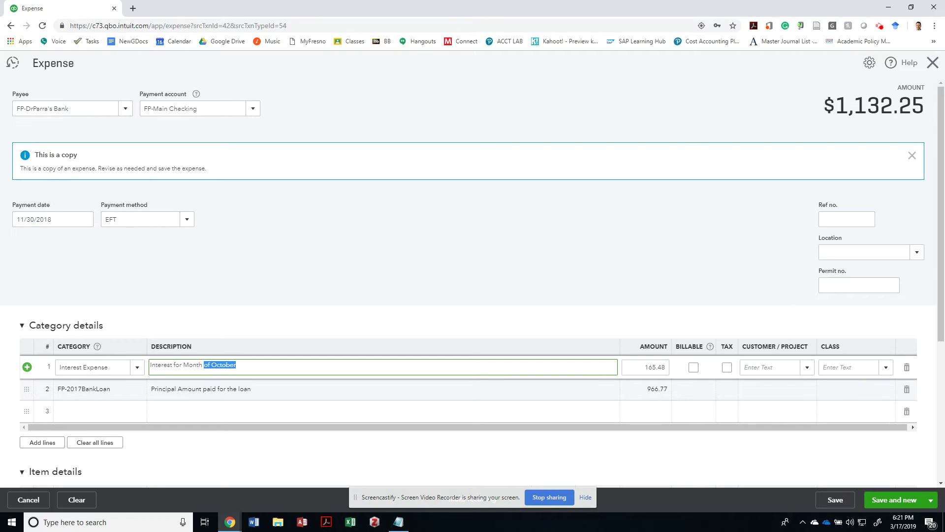
{"action": "key", "text": "ctrl+shift+Right"}
{"action": "type", "text": "No"}
{"action": "type", "text": "vve"}
{"action": "type", "text": "ember"}
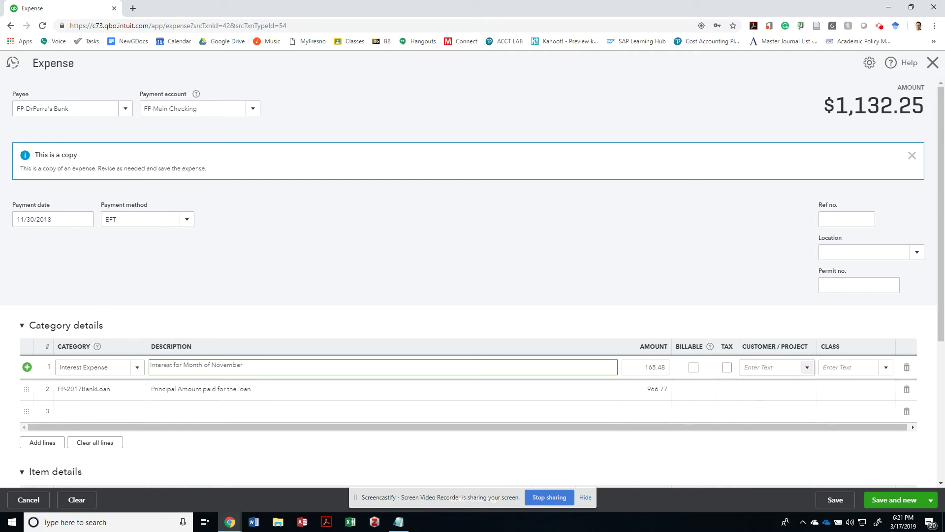
{"action": "key", "text": "Escape"}
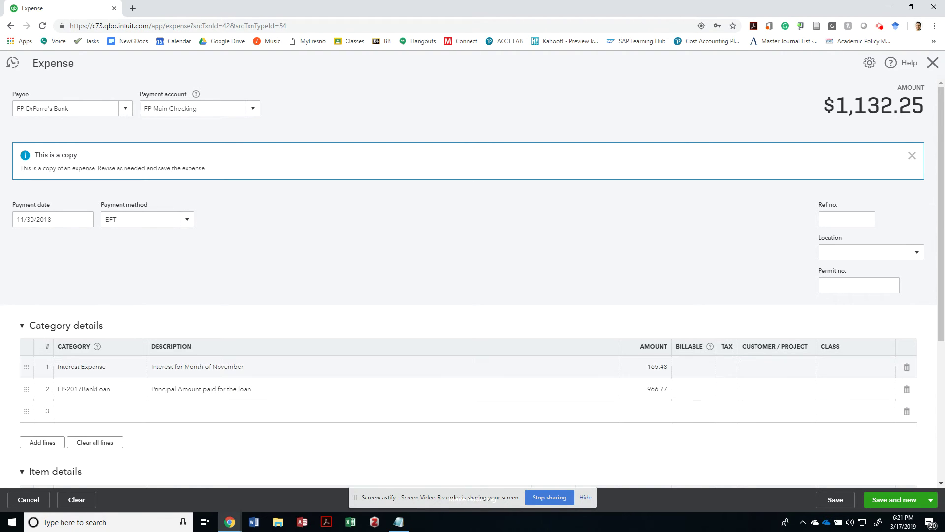
Compare the November expense total with the 11/30/2018 payment amount in the amortization schedule
{"action": "key", "text": "alt+Tab"}
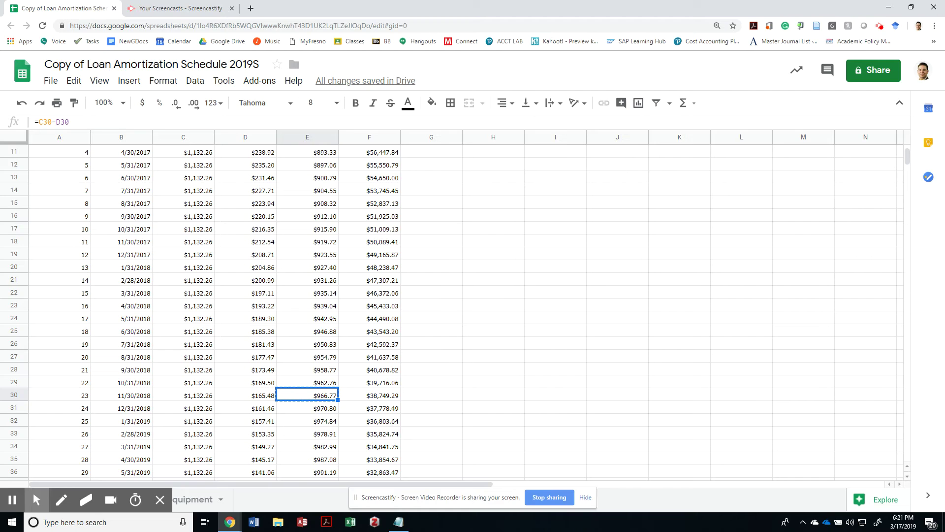
{"action": "key", "text": "alt+Tab"}
{"action": "key", "text": "alt+Tab"}
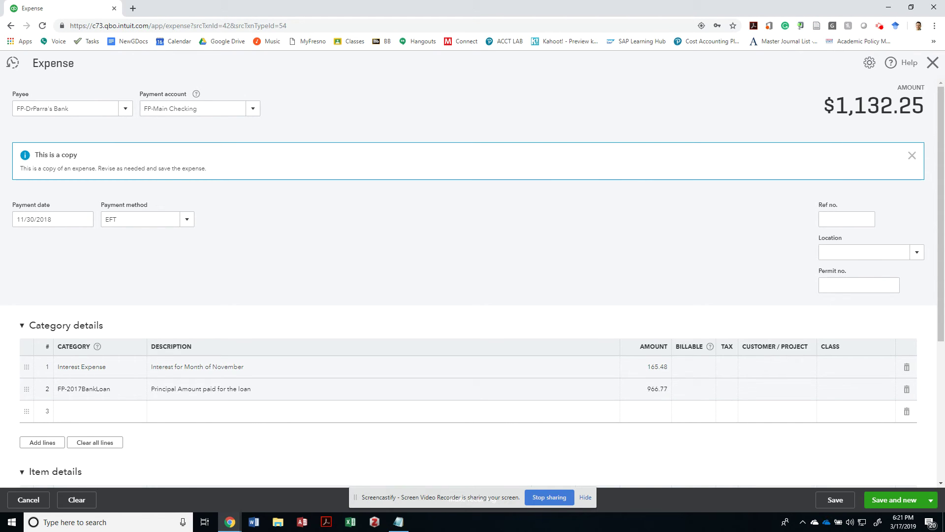
{"action": "key", "text": "alt+Tab"}
{"action": "key", "text": "alt+Tab"}
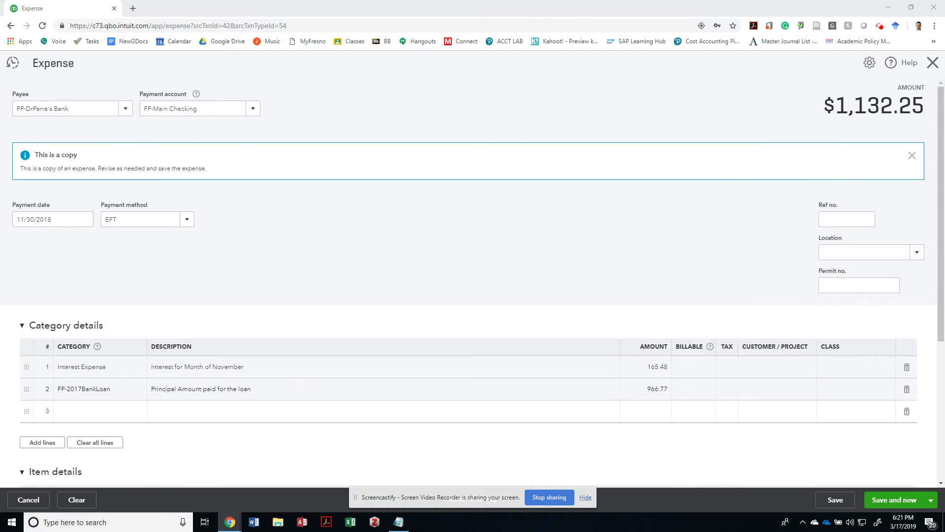
In the amortization schedule, show a third decimal on the 11/30/2018 interest and principal to check rounding, and restore two decimals
{"action": "key", "text": "alt+Tab"}
{"action": "key", "text": "alt+Tab"}
{"action": "scroll", "coordinate": [444, 305], "scroll_direction": "down", "scroll_amount": 10}
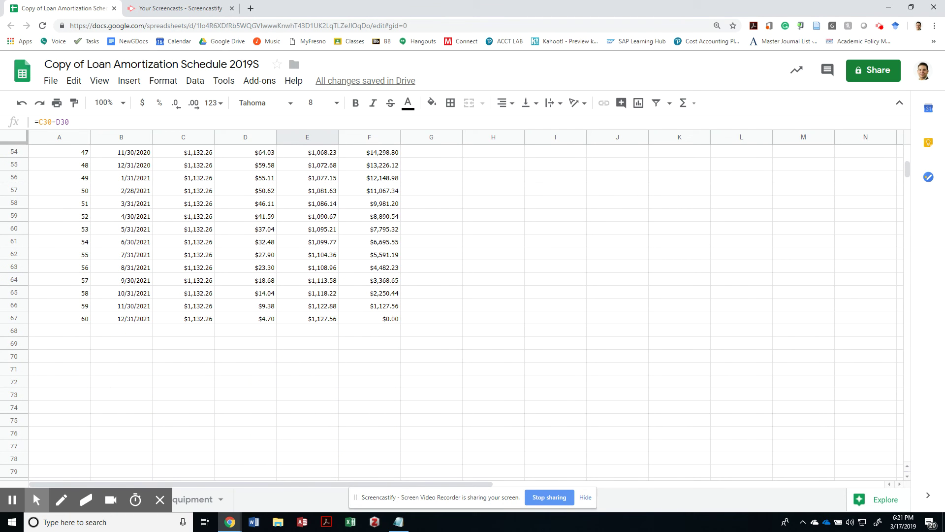
{"action": "scroll", "coordinate": [443, 305], "scroll_direction": "up", "scroll_amount": 5}
{"action": "scroll", "coordinate": [321, 254], "scroll_direction": "up", "scroll_amount": 3}
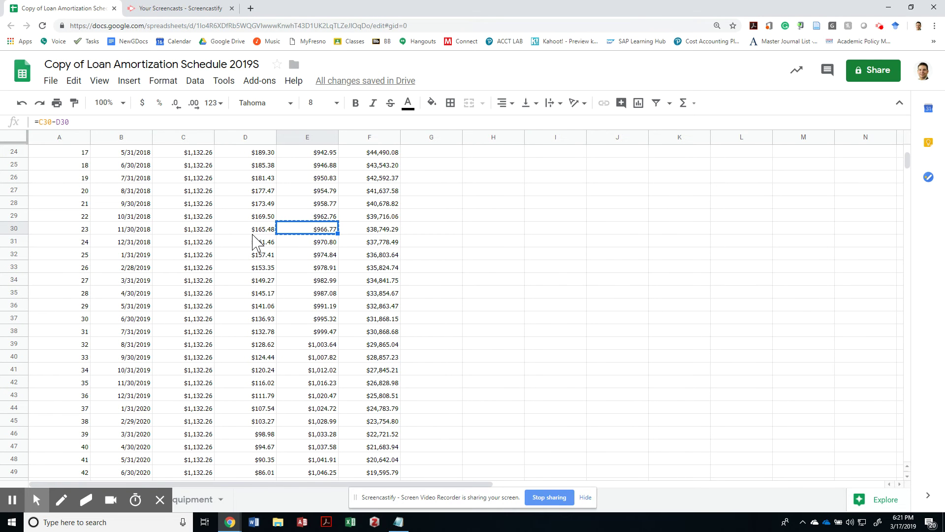
{"action": "left_click", "coordinate": [256, 229], "text": "shift"}
{"action": "left_click", "coordinate": [194, 104]}
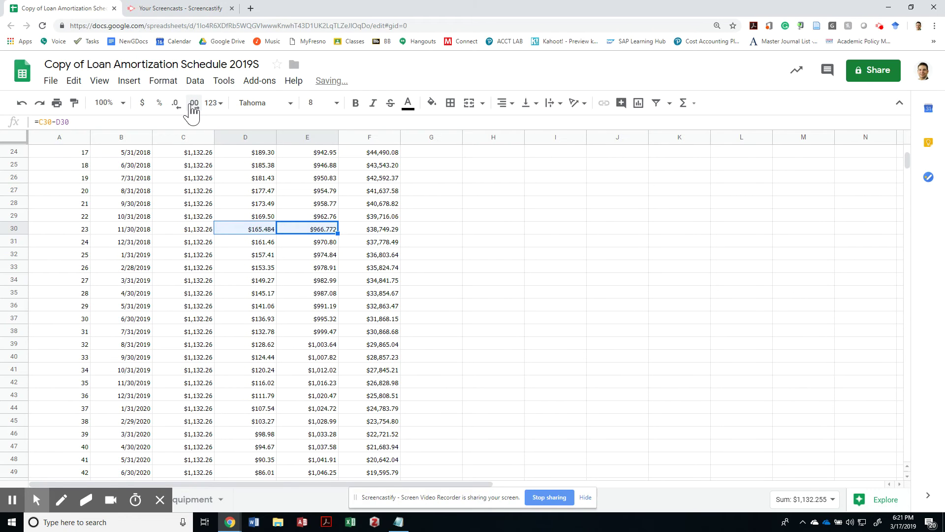
{"action": "left_click", "coordinate": [183, 106]}
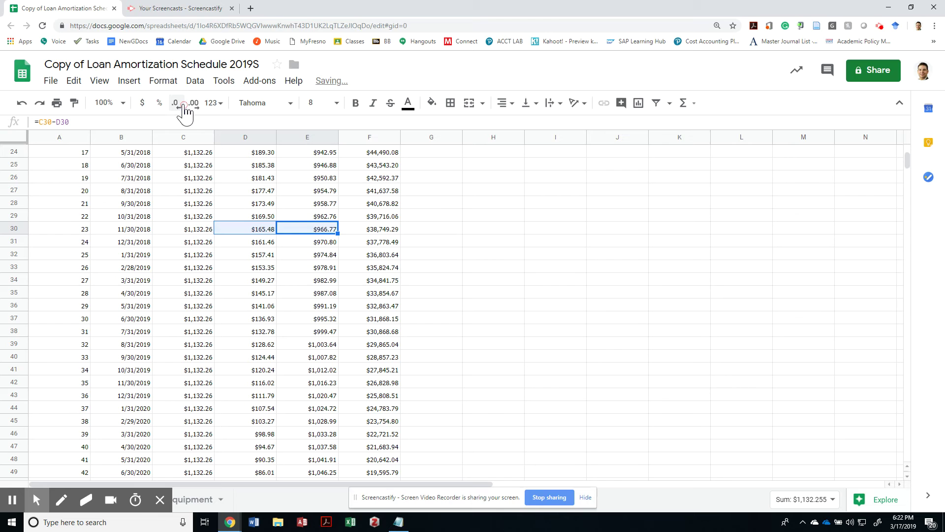
Switch to the November expense in QuickBooks, set the Interest Expense line's amount to 165.49 and save the expense
{"action": "key", "text": "alt+Tab"}
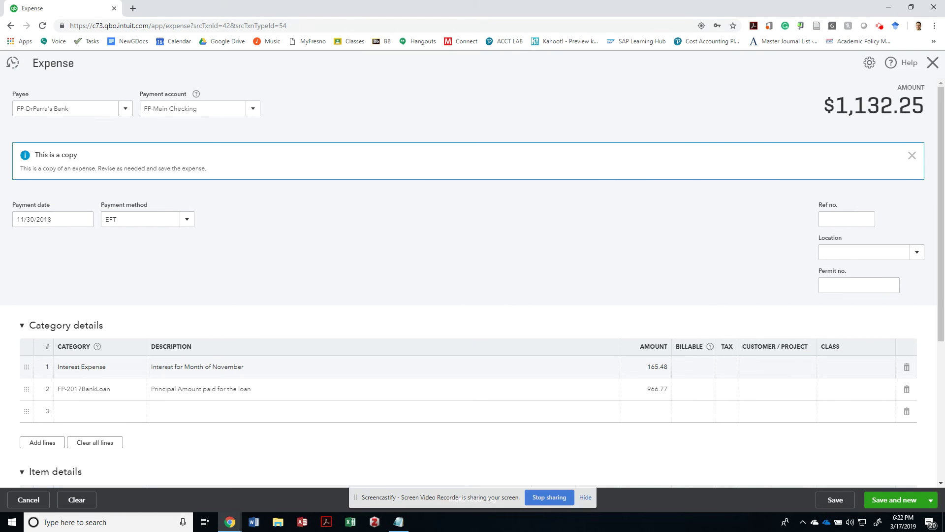
{"action": "left_click", "coordinate": [663, 367]}
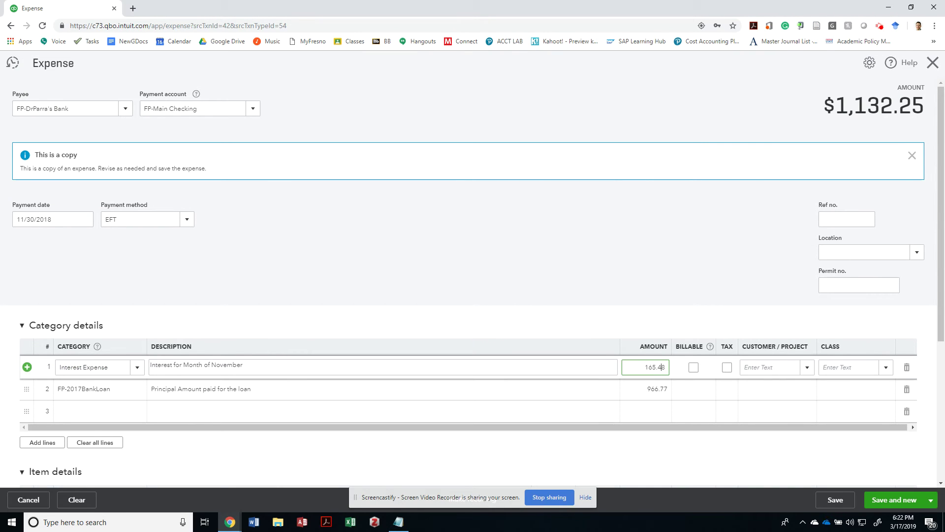
{"action": "key", "text": "Tab"}
{"action": "key", "text": "Escape"}
{"action": "scroll", "coordinate": [472, 284], "scroll_direction": "down", "scroll_amount": 2}
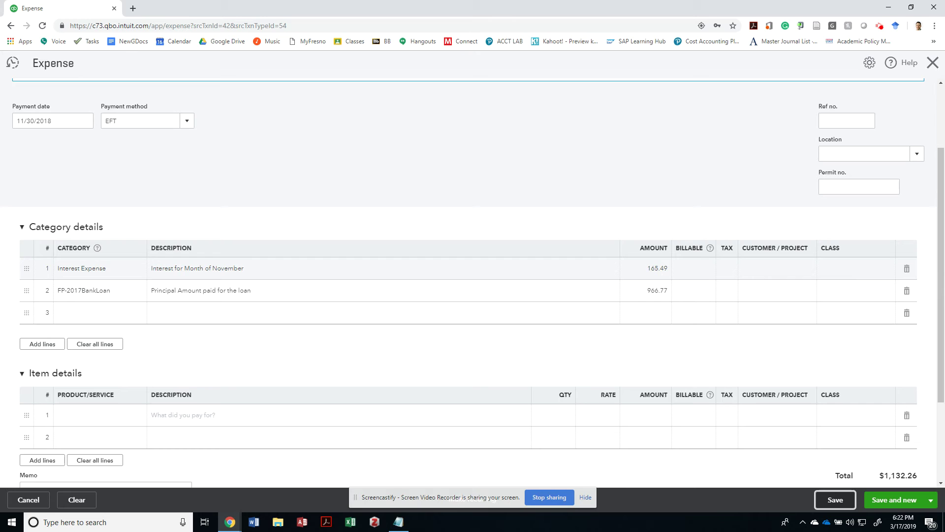
{"action": "left_click", "coordinate": [836, 500]}
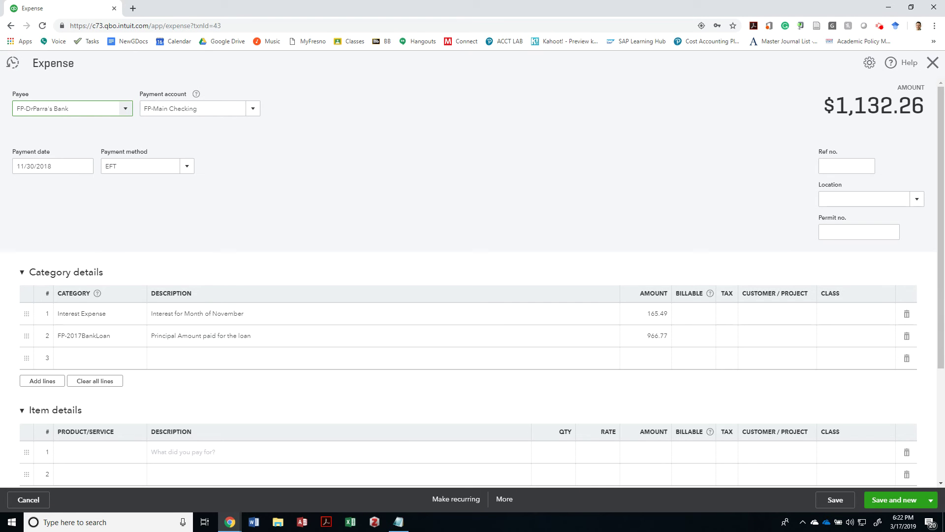
Enter EFT20181130 as the November expense's reference number and save the expense
{"action": "left_click", "coordinate": [847, 165]}
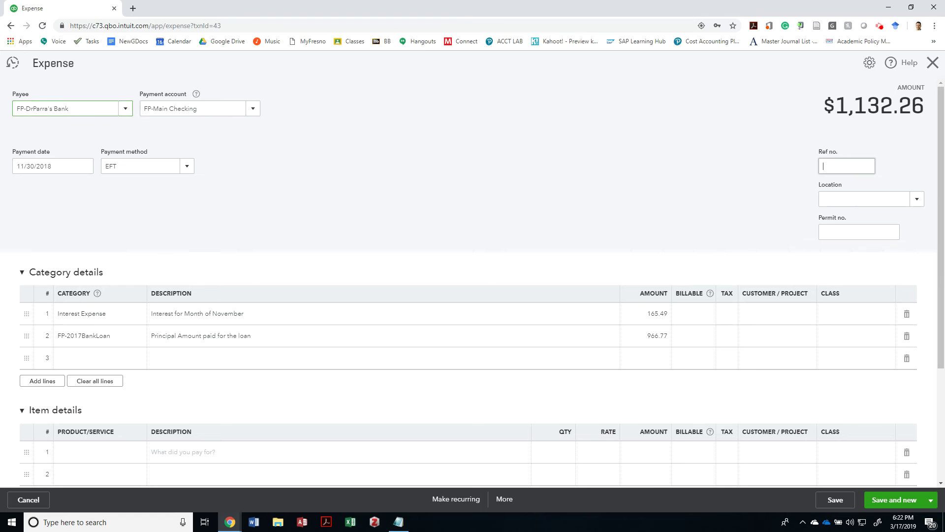
{"action": "type", "text": "EFT2"}
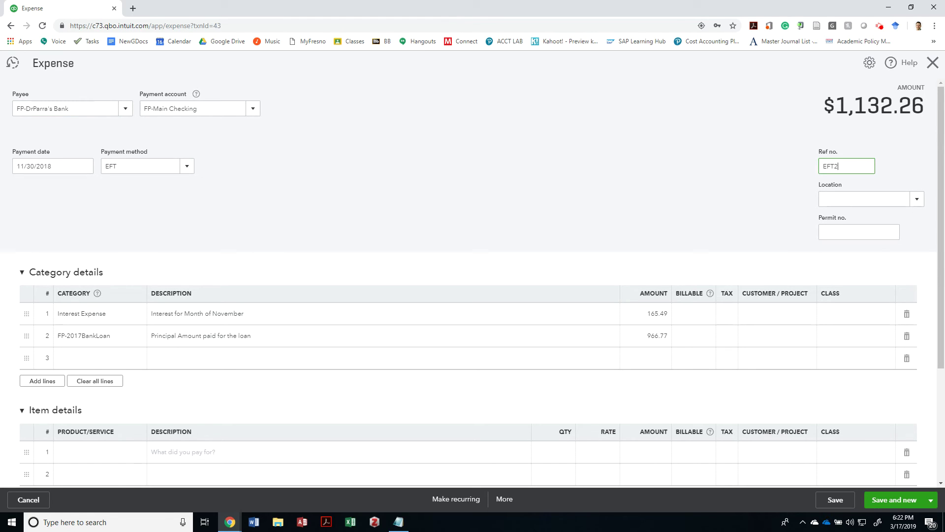
{"action": "type", "text": "0181130"}
{"action": "left_click", "coordinate": [835, 499]}
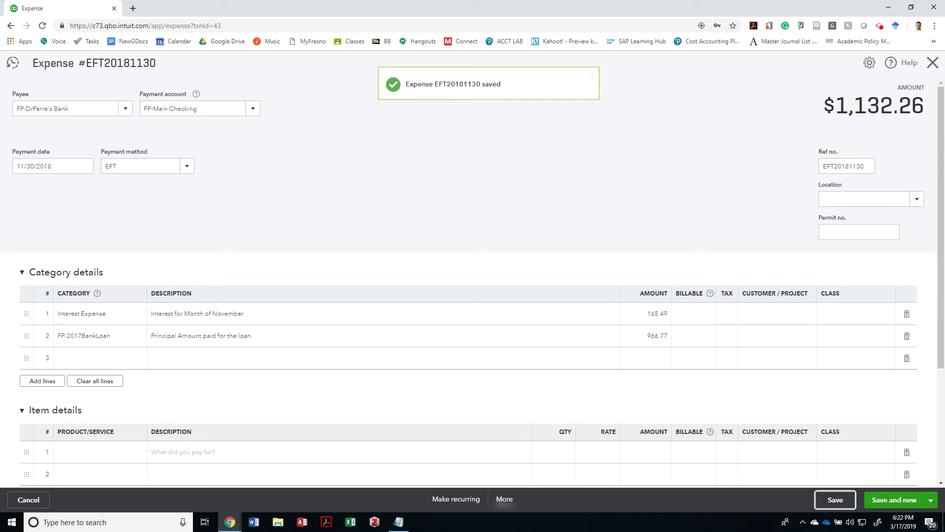
Copy the saved November expense and give the copy payment date 12/31/2018 and reference number EFT20181231
{"action": "left_click", "coordinate": [504, 499]}
{"action": "left_click", "coordinate": [487, 401]}
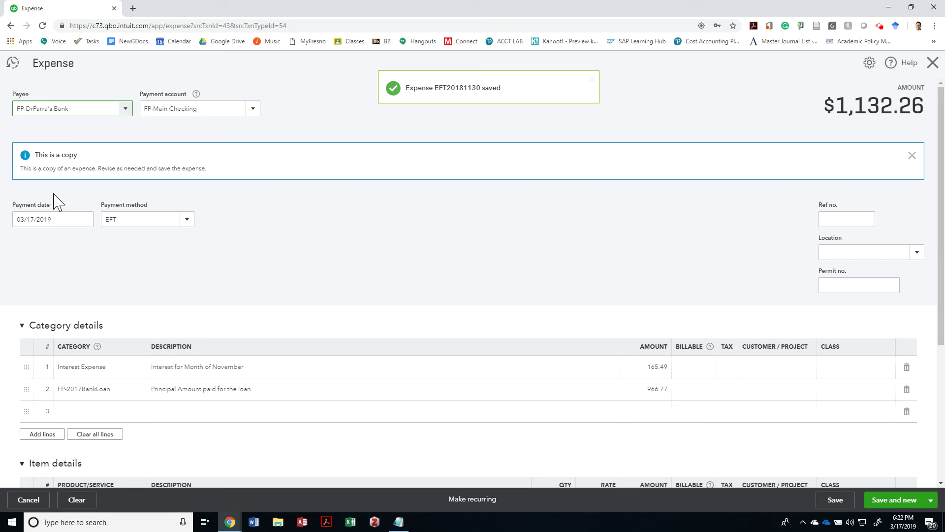
{"action": "left_click", "coordinate": [51, 219]}
{"action": "type", "text": "12/"}
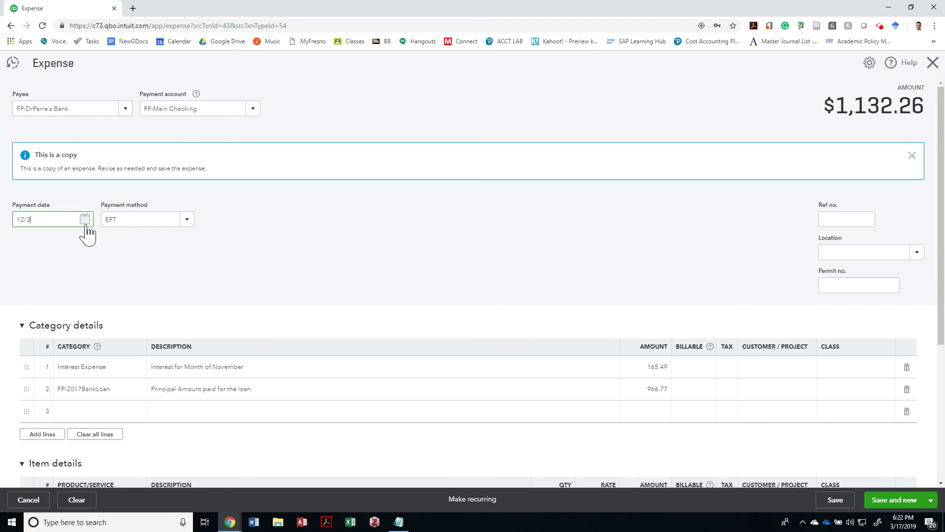
{"action": "key", "text": "Tab"}
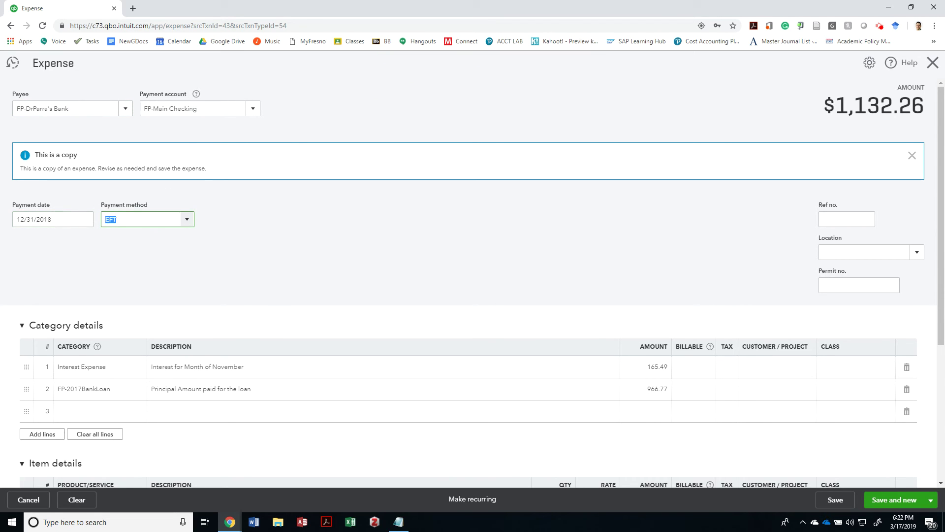
{"action": "key", "text": "Tab"}
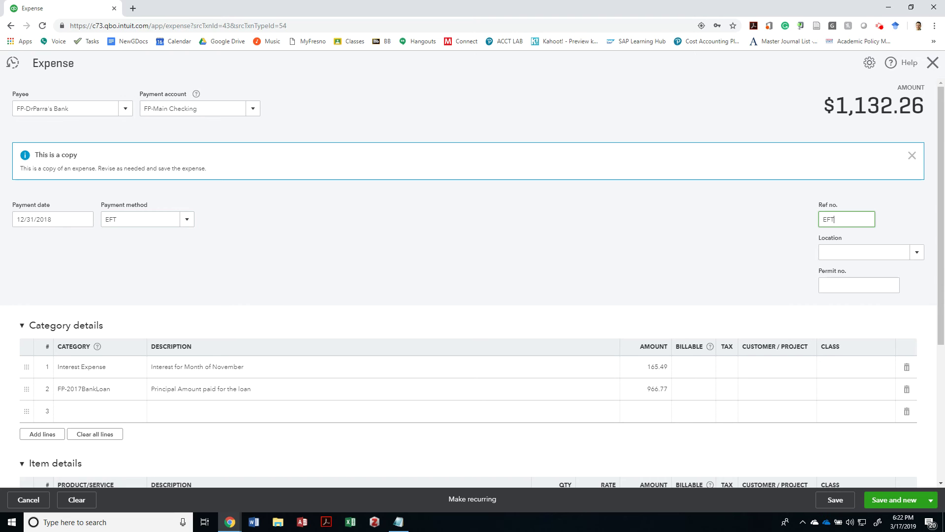
{"action": "type", "text": "EFT20181231"}
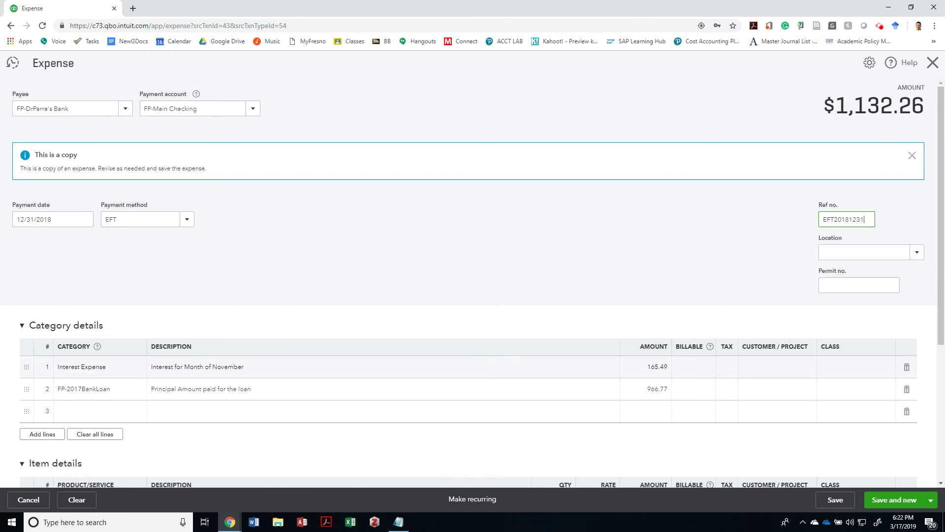
Change the Interest Expense line's description to "Interest for Month of December"
{"action": "left_click", "coordinate": [243, 367]}
{"action": "left_click", "coordinate": [243, 367]}
{"action": "key", "text": "ctrl+shift+Left"}
{"action": "type", "text": "D"}
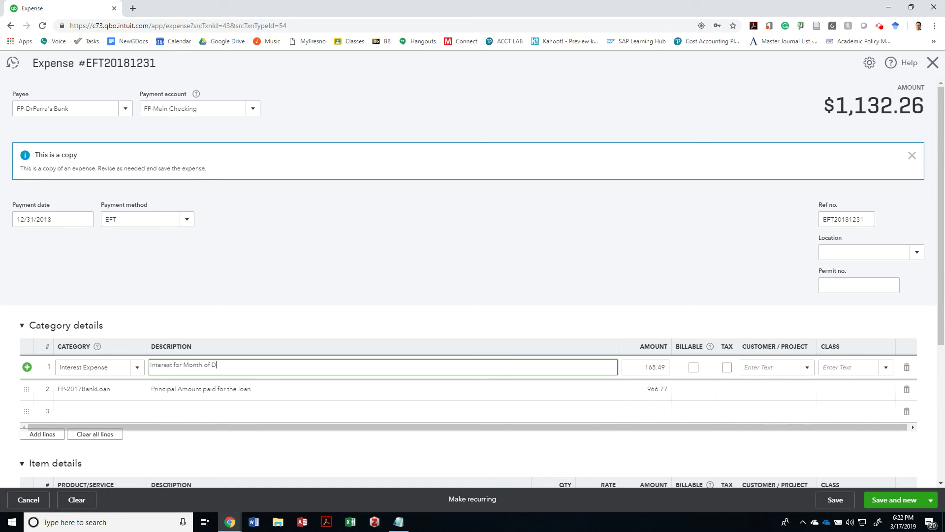
{"action": "type", "text": "ecmb"}
{"action": "type", "text": "mber"}
{"action": "key", "text": "Tab"}
Copy the 12/31/2018 interest from the amortization schedule and paste 161.46 as the Interest Expense line's amount in QuickBooks
{"action": "key", "text": "alt+Tab"}
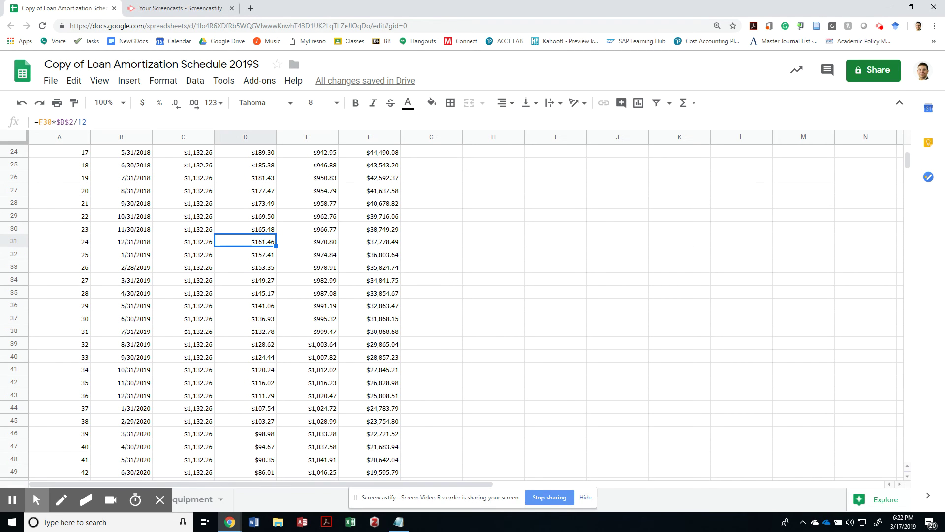
{"action": "key", "text": "ctrl+c"}
{"action": "key", "text": "alt+Tab"}
{"action": "key", "text": "alt+Tab"}
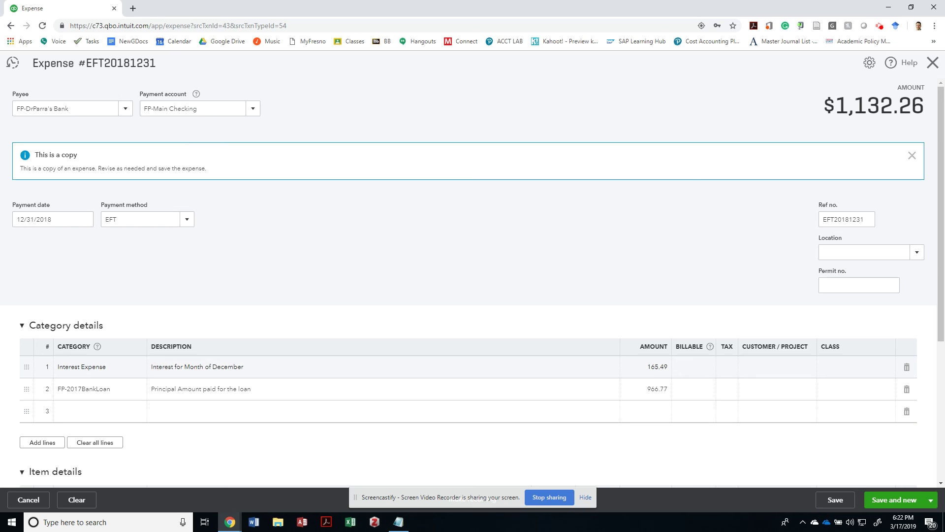
{"action": "left_click", "coordinate": [645, 366]}
{"action": "key", "text": "ctrl+v"}
Copy the 12/31/2018 principal from the amortization schedule and paste 970.80 as the bank loan line's amount in QuickBooks
{"action": "left_click", "coordinate": [645, 389]}
{"action": "key", "text": "alt+Tab"}
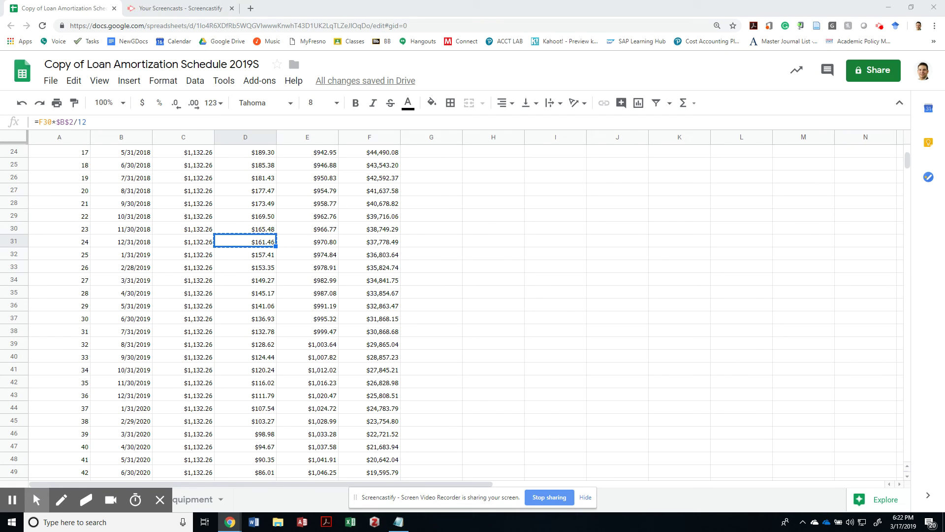
{"action": "left_click", "coordinate": [307, 242]}
{"action": "key", "text": "ctrl+c"}
{"action": "key", "text": "alt+Tab"}
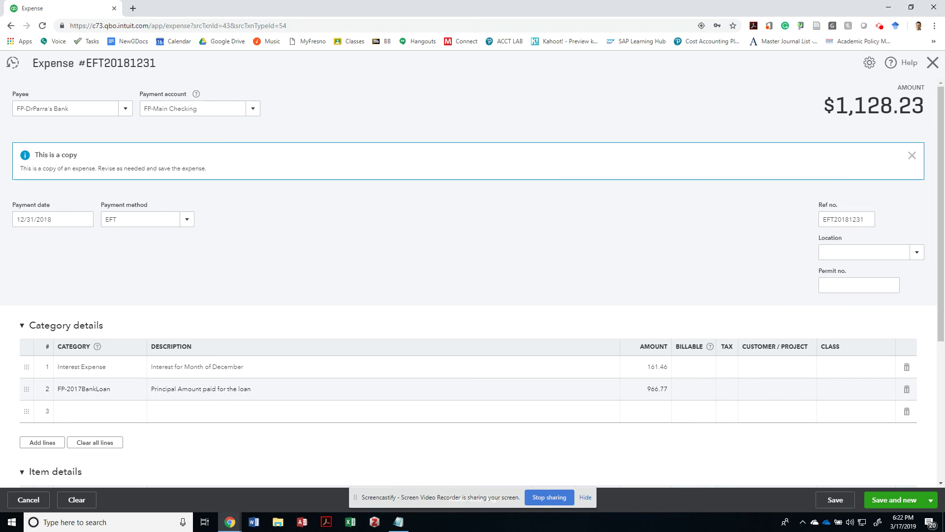
{"action": "left_click", "coordinate": [645, 389]}
{"action": "key", "text": "ctrl+v"}
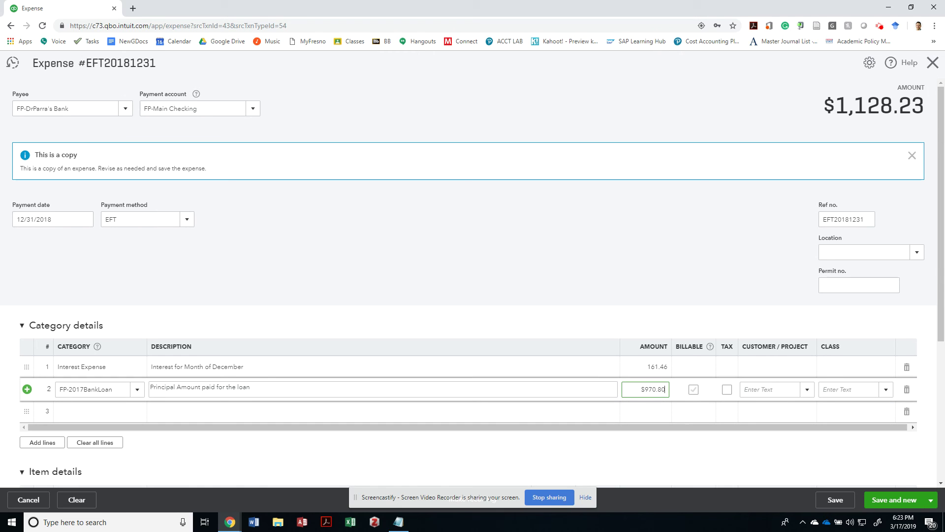
Apply the entered principal amount, then save and close the December expense
{"action": "left_click", "coordinate": [846, 219]}
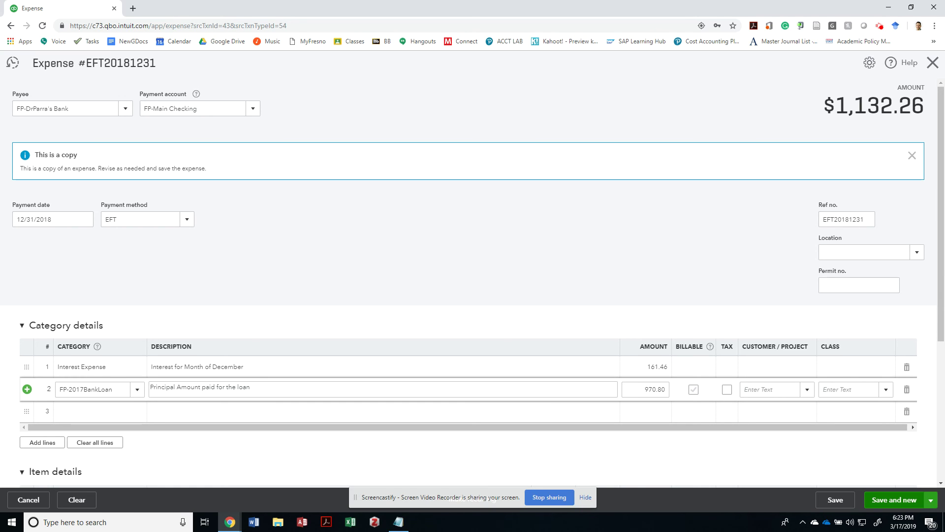
{"action": "left_click", "coordinate": [931, 500]}
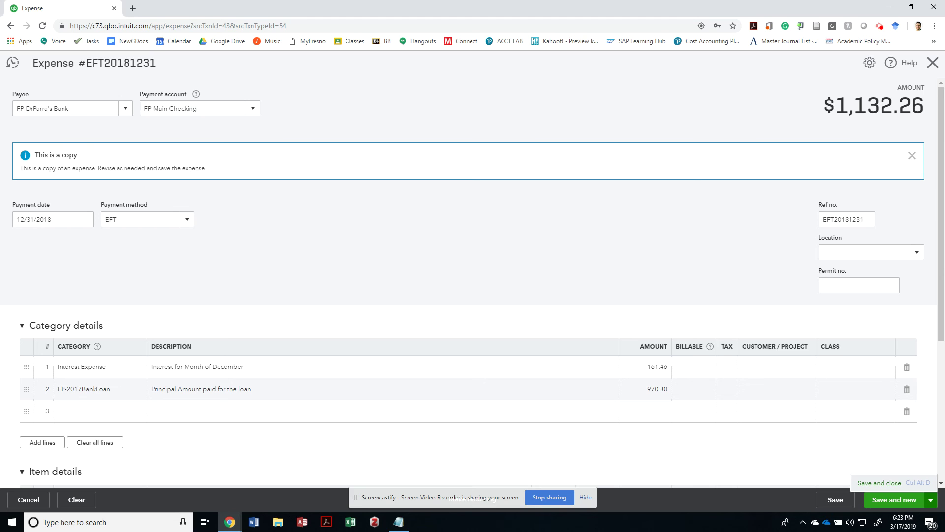
{"action": "left_click", "coordinate": [880, 482]}
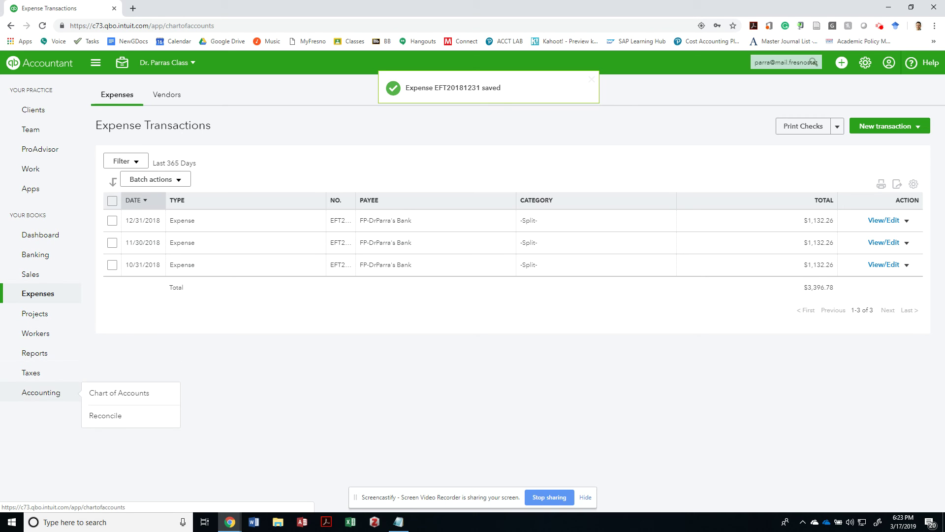
Open the Chart of Accounts and search the page for "loan" to locate the FP-2017BankLoan account
{"action": "left_click", "coordinate": [120, 392]}
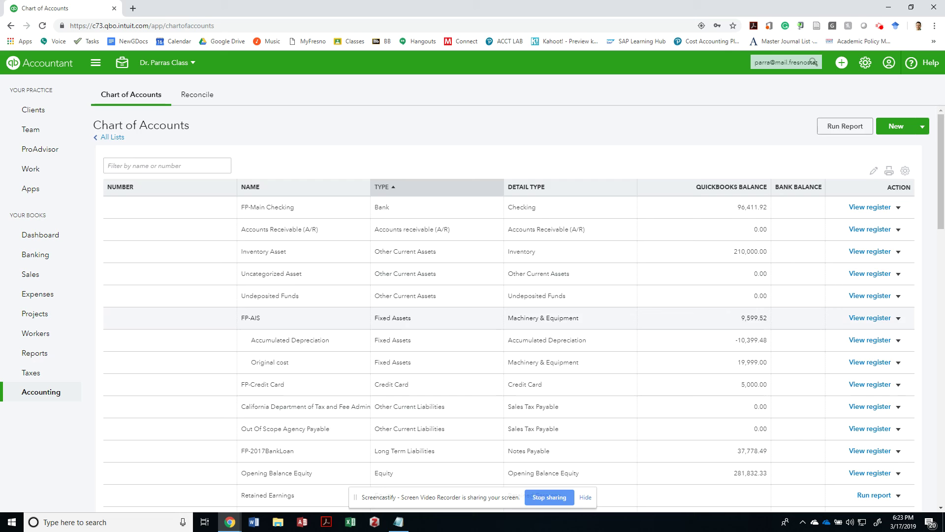
{"action": "scroll", "coordinate": [493, 327], "scroll_direction": "down", "scroll_amount": 4}
{"action": "scroll", "coordinate": [492, 327], "scroll_direction": "up", "scroll_amount": 3}
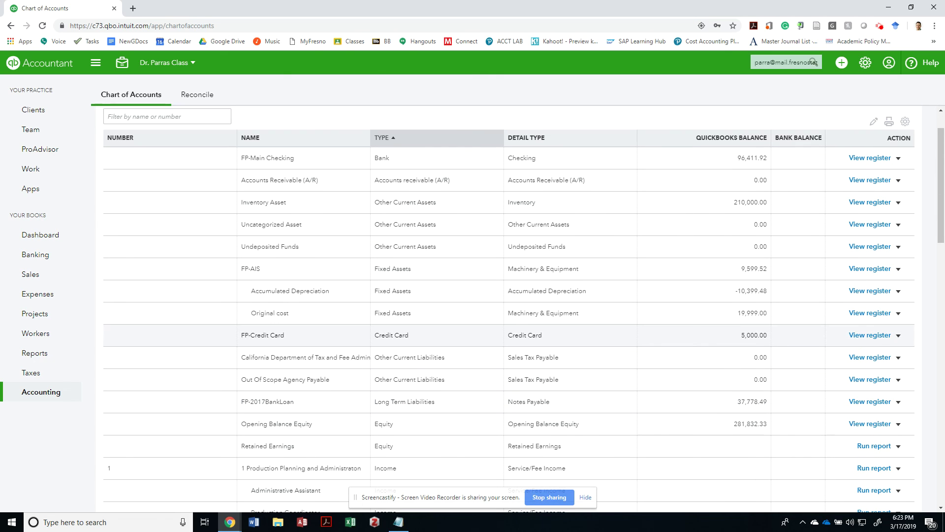
{"action": "key", "text": "ctrl+f"}
{"action": "type", "text": "laon"}
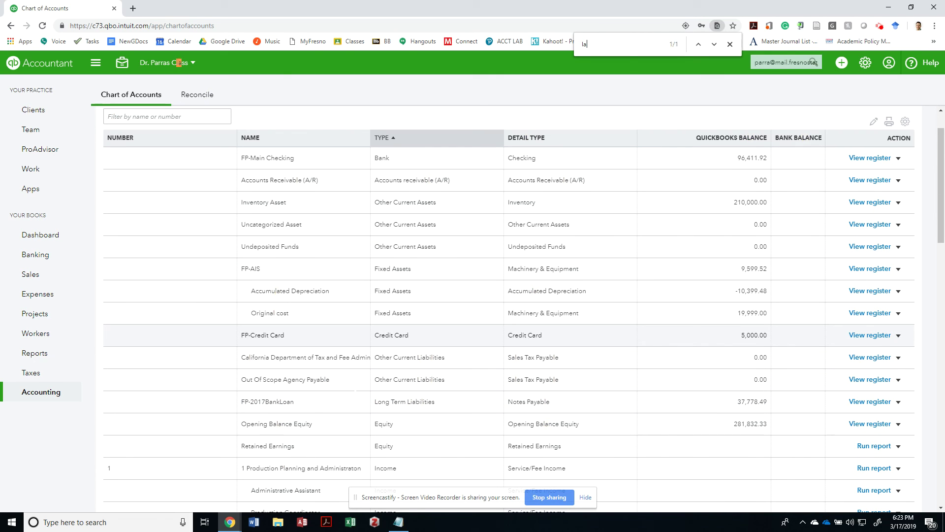
{"action": "key", "text": "BackSpace"}
{"action": "type", "text": "oan"}
{"action": "key", "text": "Escape"}
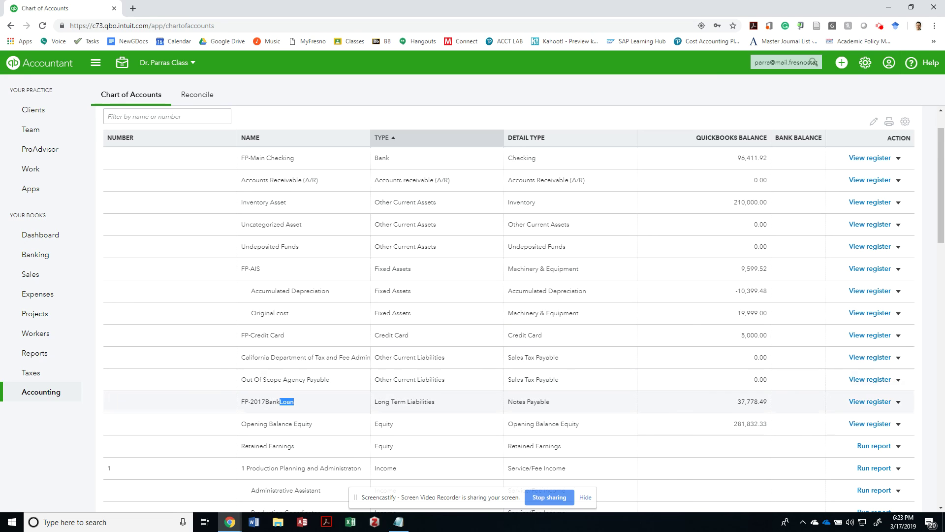
{"action": "left_click", "coordinate": [286, 401]}
Compare the FP-2017BankLoan account's QuickBooks balance with the 12/31/2018 ending balance in the amortization schedule
{"action": "double_click", "coordinate": [752, 402]}
{"action": "key", "text": "alt+Tab"}
{"action": "key", "text": "Tab"}
{"action": "key", "text": "Tab"}
{"action": "key", "text": "Tab"}
{"action": "key", "text": "Tab"}
{"action": "key", "text": "Tab"}
{"action": "key", "text": "Tab"}
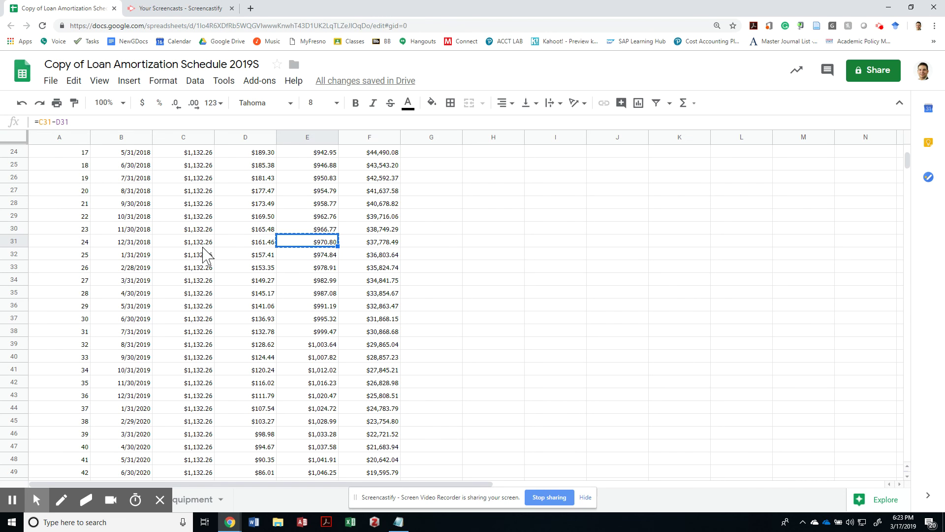
{"action": "left_click", "coordinate": [378, 242]}
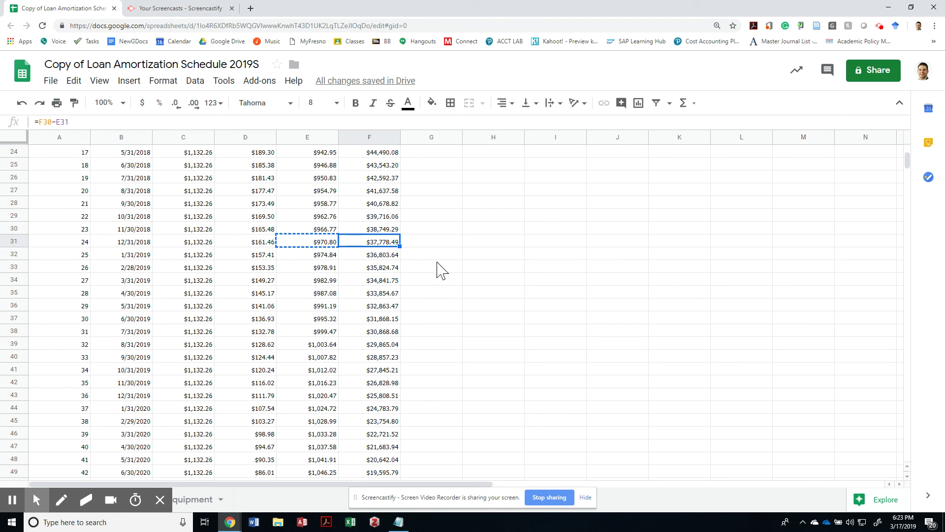
{"action": "key", "text": "alt+Tab"}
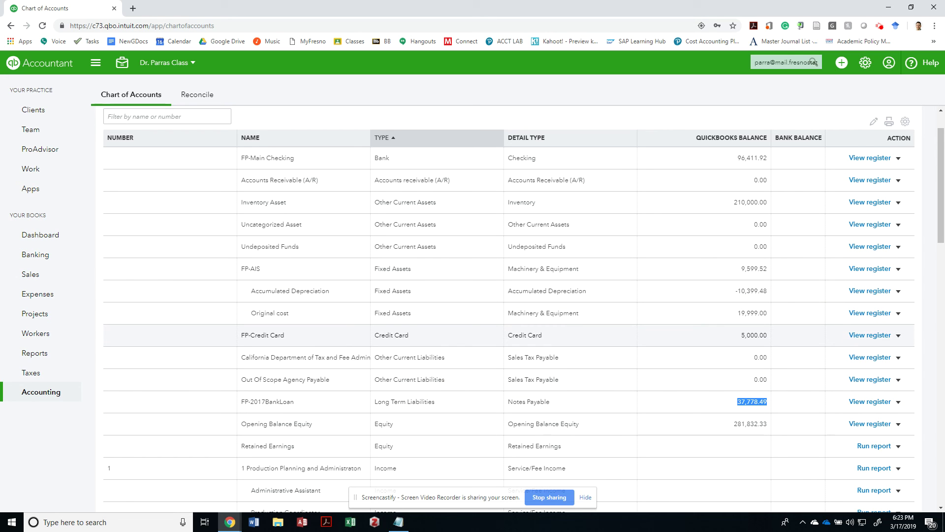
{"action": "key", "text": "alt+Tab"}
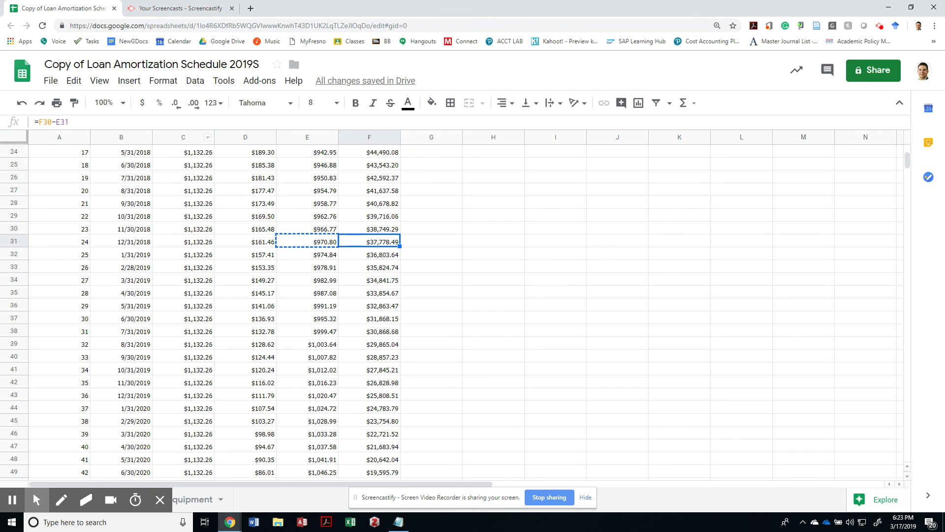
Open the amortization workbook's sheet of per-student loan figures, look through its rows, and start switching back to the Chart of Accounts
{"action": "left_click", "coordinate": [197, 499]}
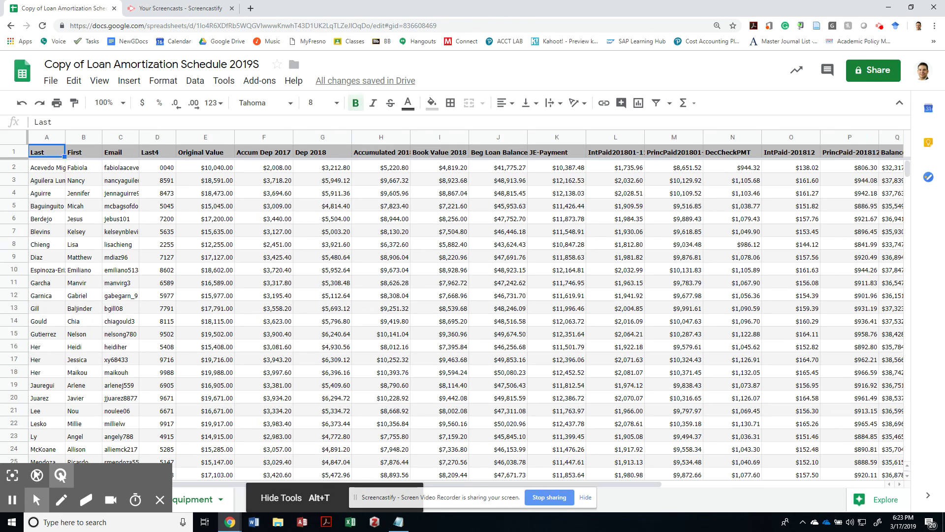
{"action": "left_click", "coordinate": [198, 398]}
{"action": "scroll", "coordinate": [198, 399], "scroll_direction": "down", "scroll_amount": 3}
{"action": "key", "text": "alt+Tab"}
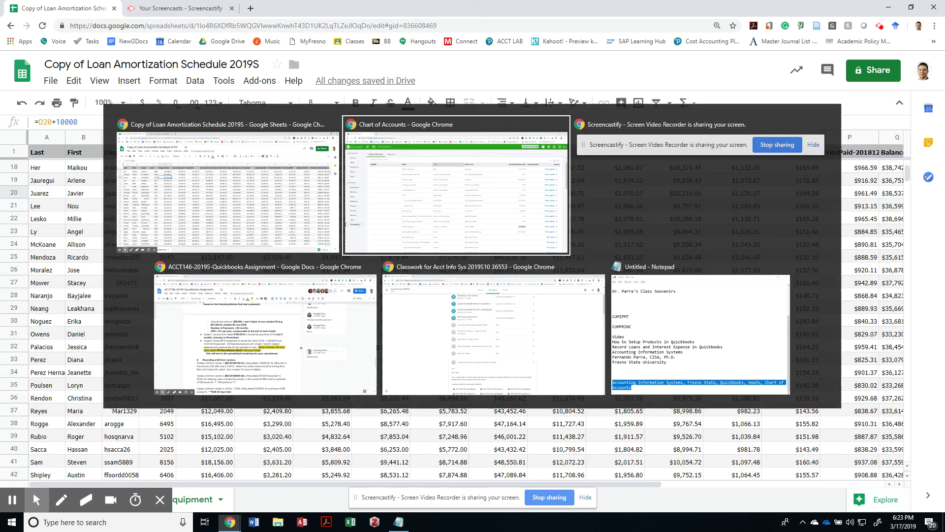